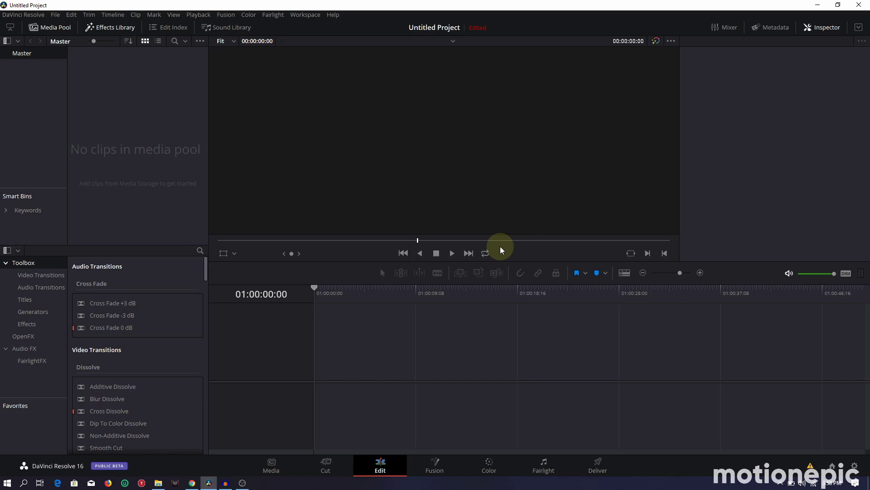
Set the project's timeline frame rate and playback frame rate to 30 and save the changed settings
{"action": "left_click", "coordinate": [857, 468]}
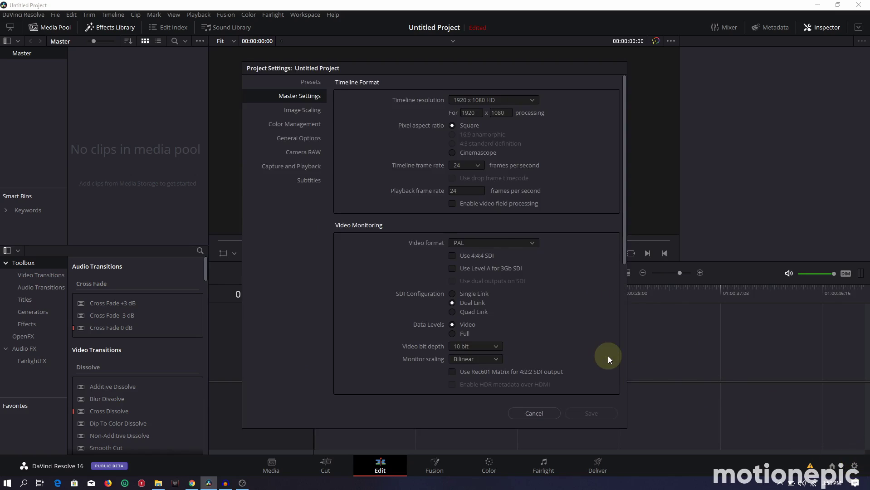
{"action": "left_click", "coordinate": [477, 164]}
{"action": "left_click", "coordinate": [460, 237]}
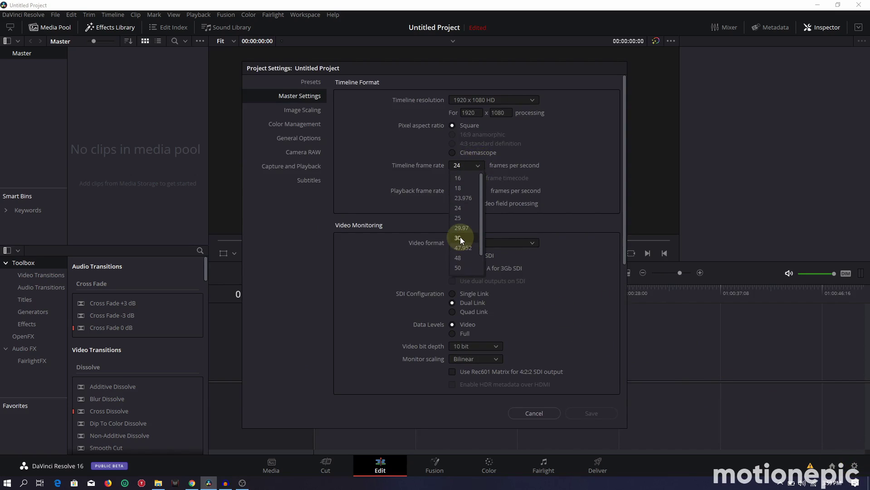
{"action": "left_click", "coordinate": [453, 191]}
{"action": "left_click_drag", "start_coordinate": [436, 193], "coordinate": [365, 188]}
{"action": "type", "text": "30"}
{"action": "left_click", "coordinate": [589, 414]}
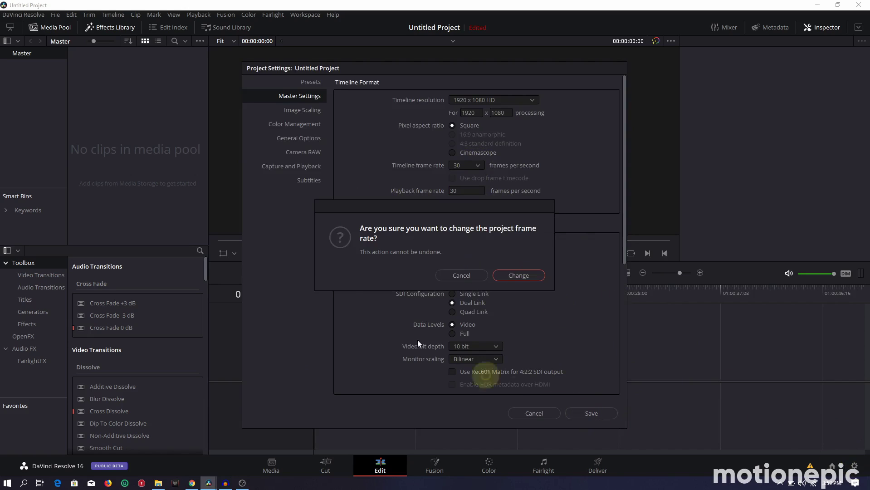
{"action": "left_click", "coordinate": [514, 275]}
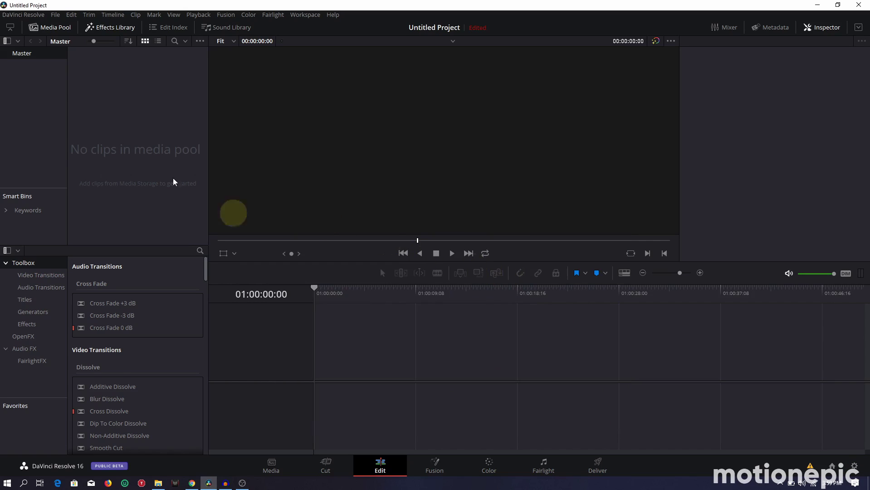
Create a new Fusion composition clip named ANIMATION with a duration of 00:00:02:00 at 30 frames per second
{"action": "right_click", "coordinate": [113, 110]}
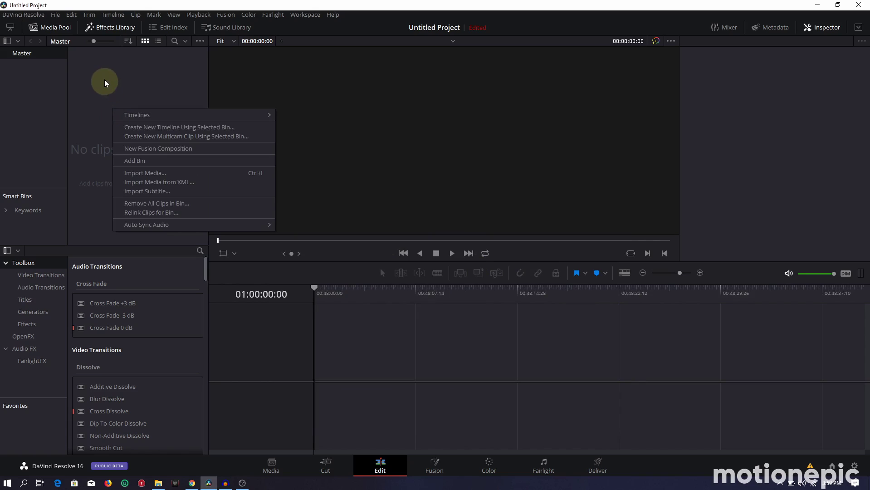
{"action": "left_click", "coordinate": [146, 148]}
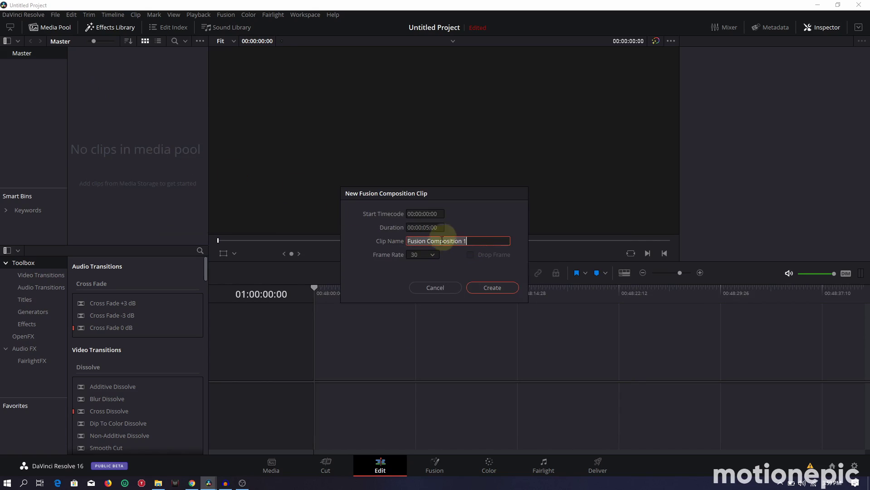
{"action": "left_click", "coordinate": [433, 255]}
{"action": "left_click", "coordinate": [432, 252]}
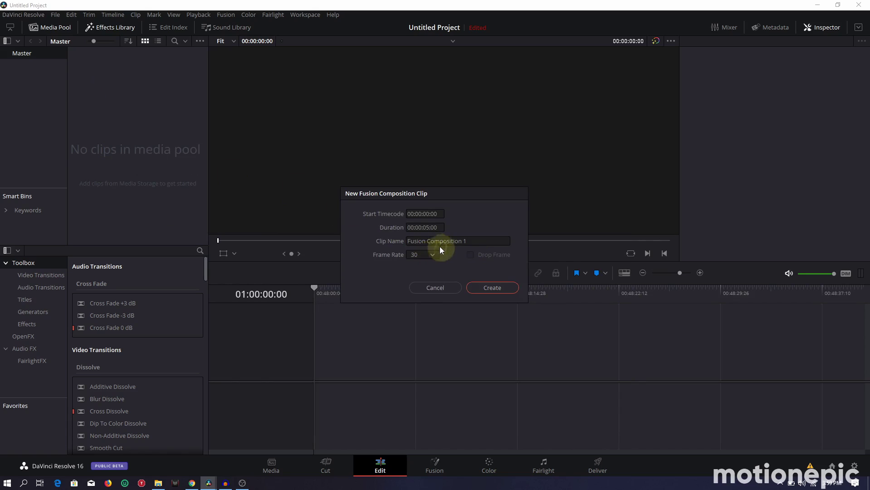
{"action": "left_click", "coordinate": [428, 228]}
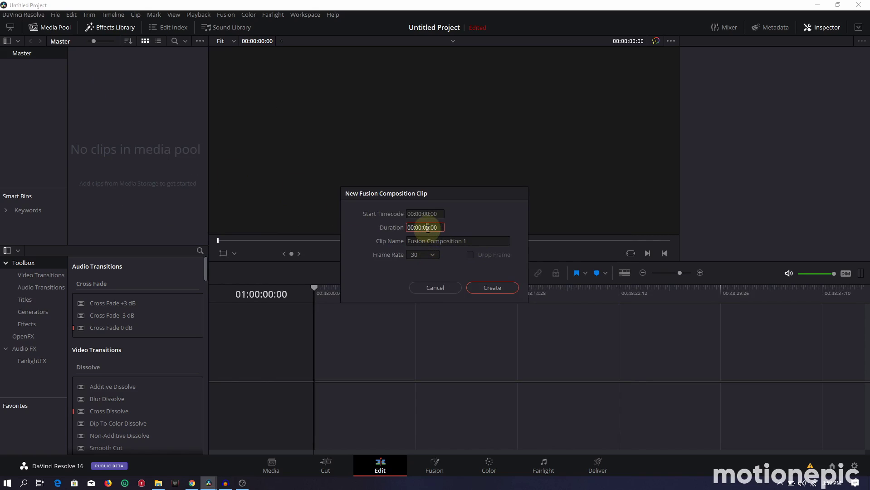
{"action": "key", "text": "BackSpace"}
{"action": "type", "text": "2"}
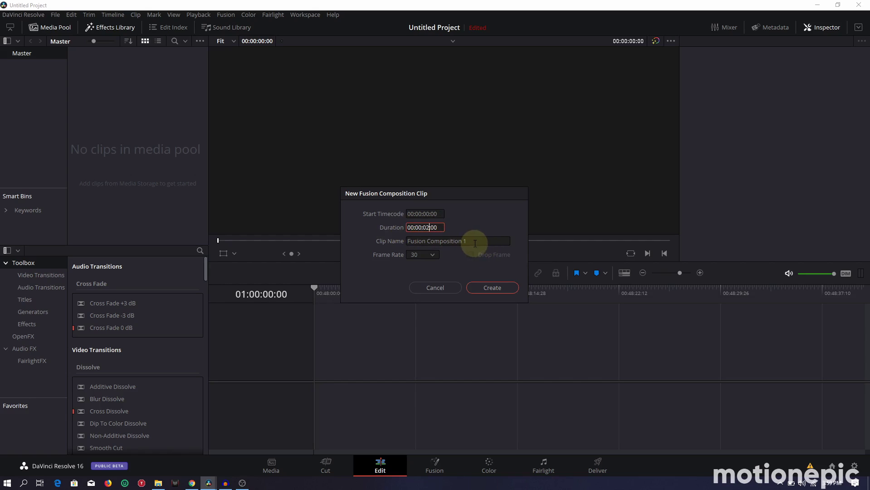
{"action": "left_click", "coordinate": [418, 241]}
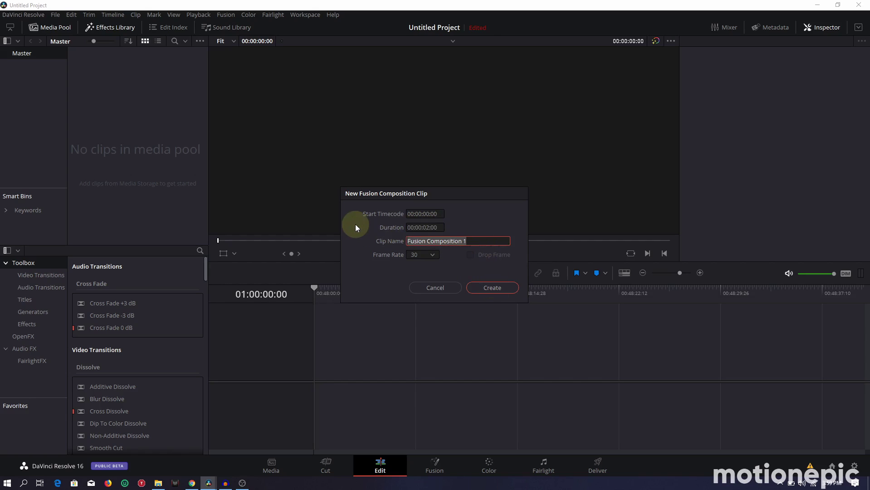
{"action": "type", "text": "ANIMATION"}
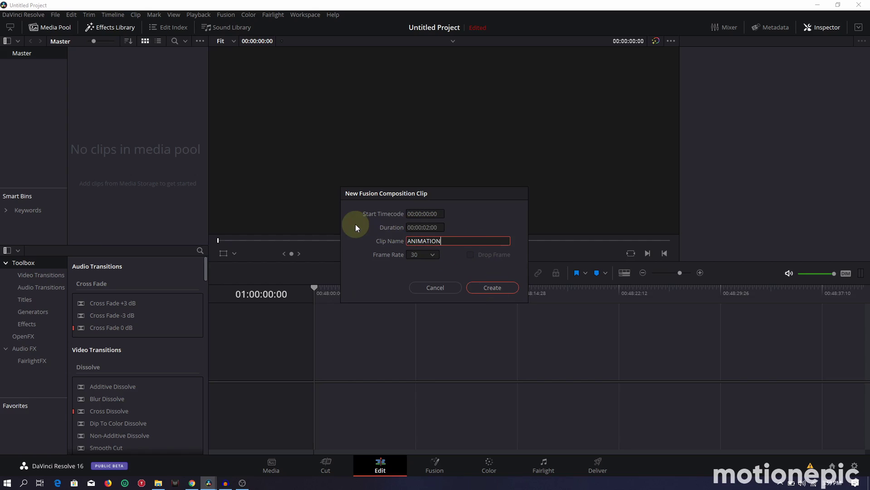
{"action": "key", "text": "Return"}
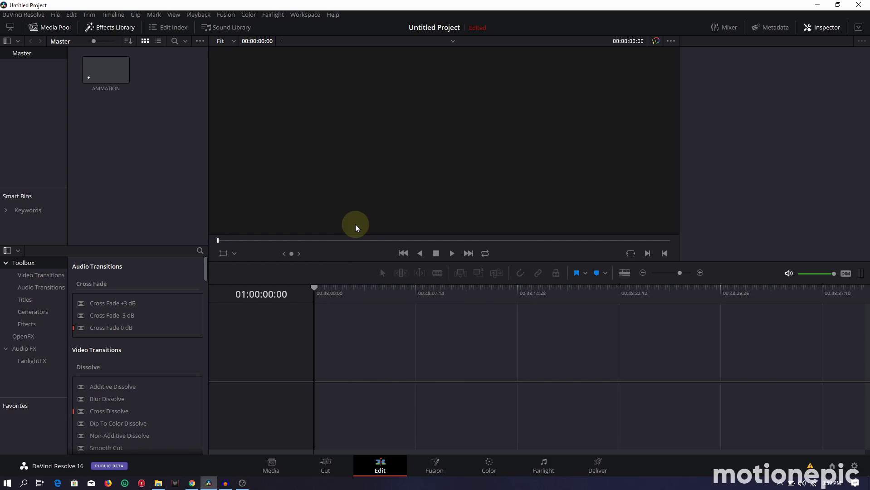
Place the ANIMATION composition at the start of a new timeline and open it in the Fusion workspace
{"action": "left_click", "coordinate": [107, 68]}
{"action": "left_click_drag", "start_coordinate": [114, 86], "coordinate": [319, 373]}
{"action": "left_click", "coordinate": [341, 359]}
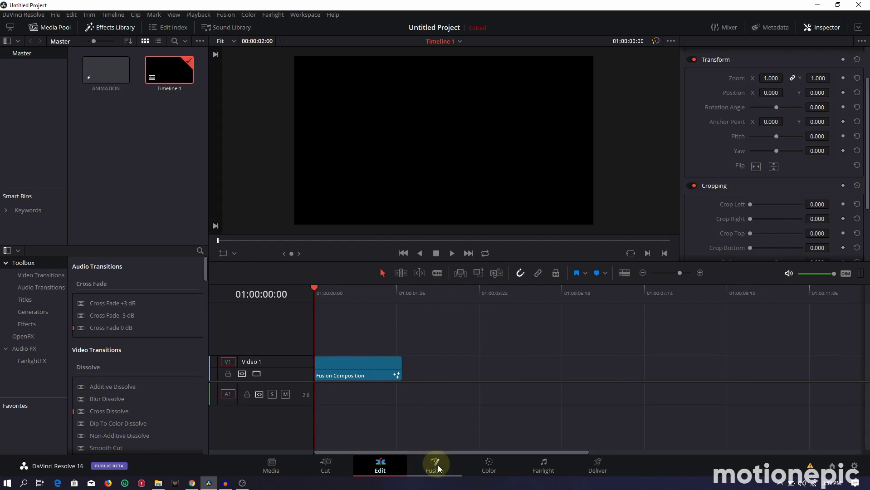
{"action": "left_click", "coordinate": [435, 467]}
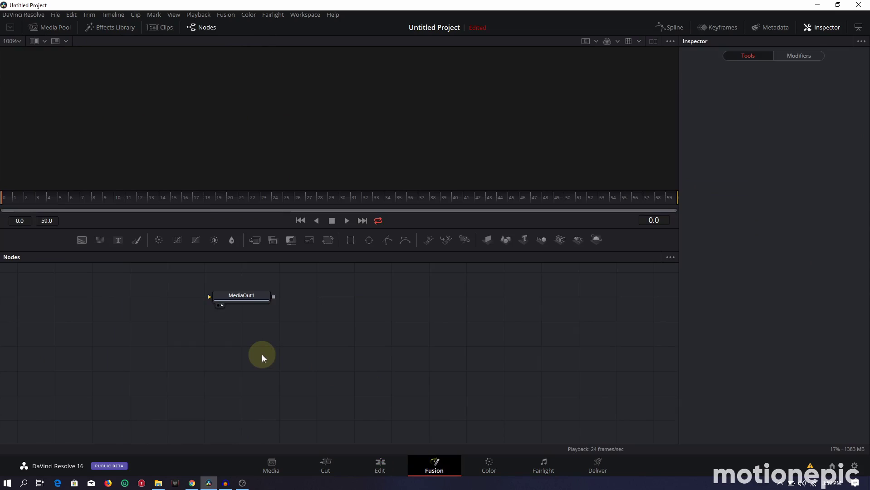
Enable arranging tools to the grid and move the MediaOut1 node well to the right in the node graph
{"action": "right_click", "coordinate": [262, 355]}
{"action": "mouse_move", "coordinate": [360, 236]}
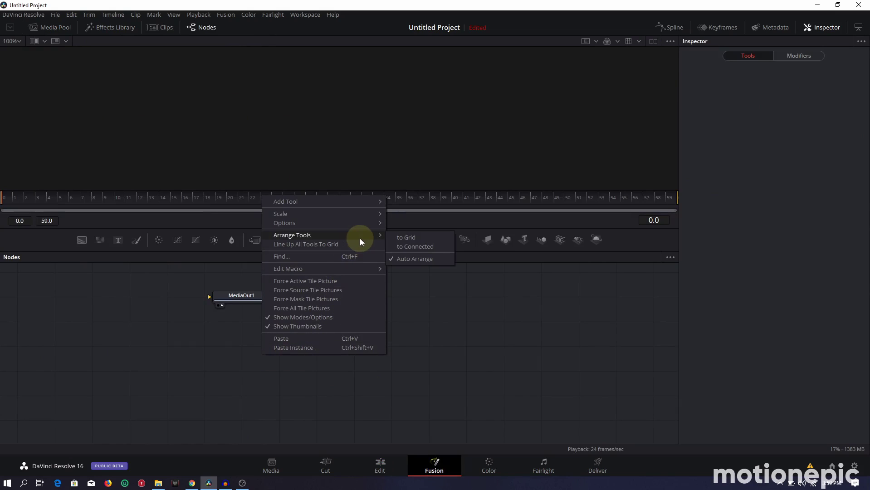
{"action": "left_click", "coordinate": [403, 239]}
{"action": "left_click_drag", "start_coordinate": [225, 295], "coordinate": [524, 347]}
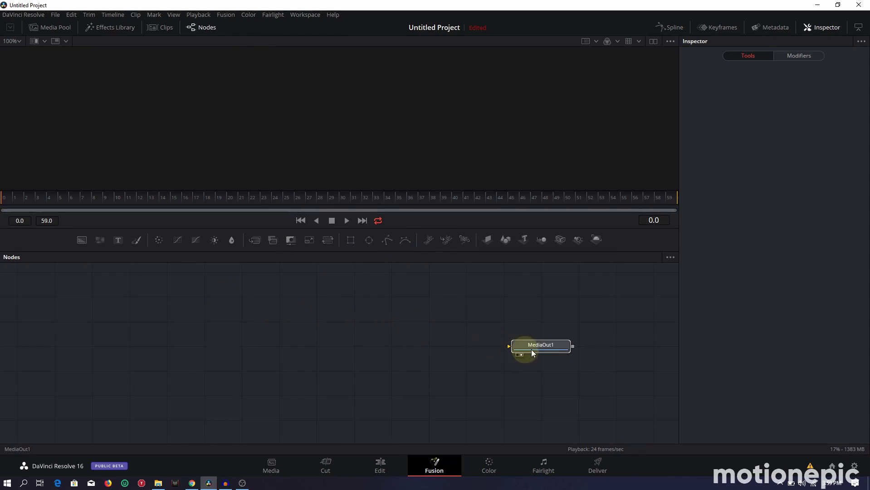
{"action": "left_click", "coordinate": [538, 350]}
{"action": "left_click", "coordinate": [105, 260]}
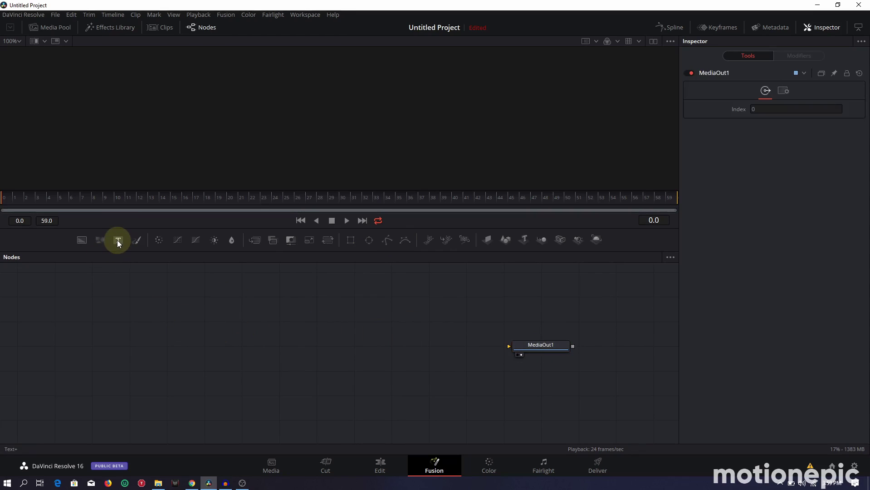
Add two unconnected Text+ nodes, one above the other, on the left side of the node graph
{"action": "left_click_drag", "start_coordinate": [117, 240], "coordinate": [165, 354]}
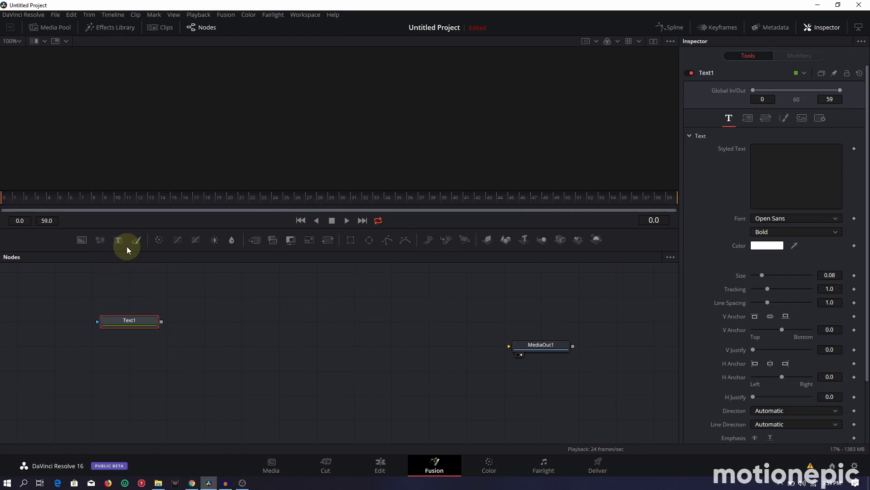
{"action": "left_click_drag", "start_coordinate": [120, 246], "coordinate": [127, 336]}
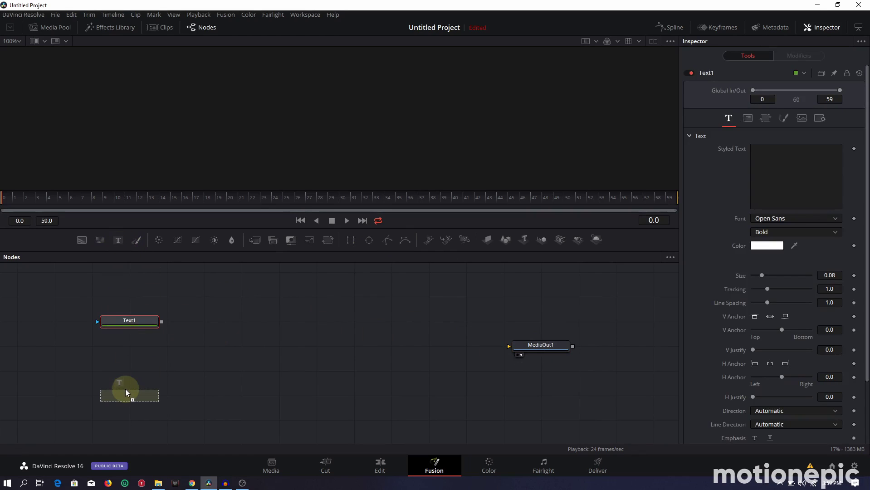
{"action": "left_click_drag", "start_coordinate": [125, 392], "coordinate": [125, 392]}
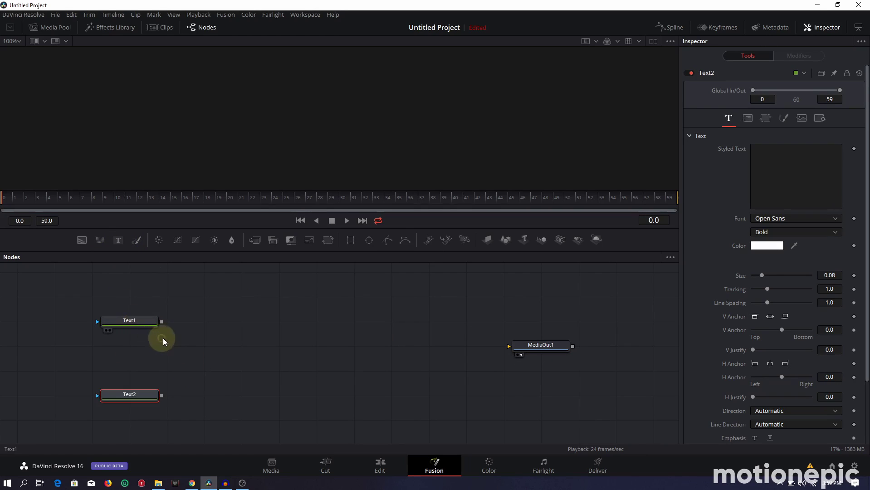
Show the Text1 node in the viewer and enter MINIMAL as its styled text
{"action": "left_click", "coordinate": [143, 326]}
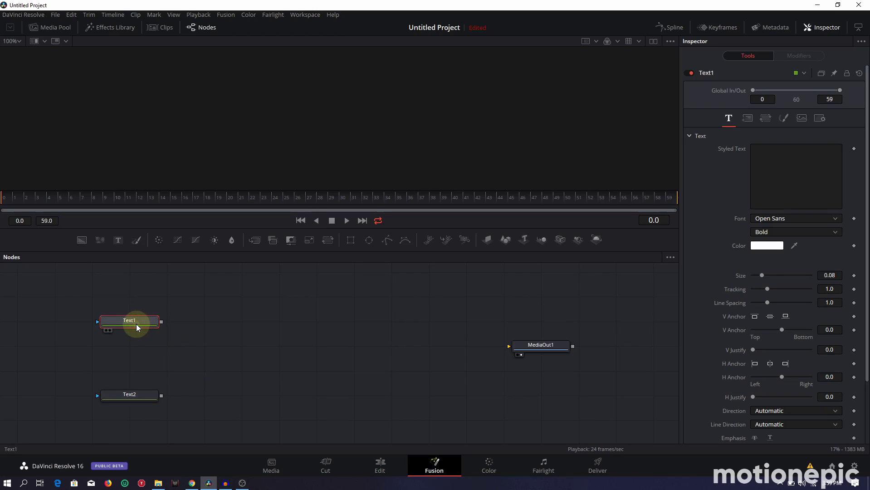
{"action": "key", "text": "1"}
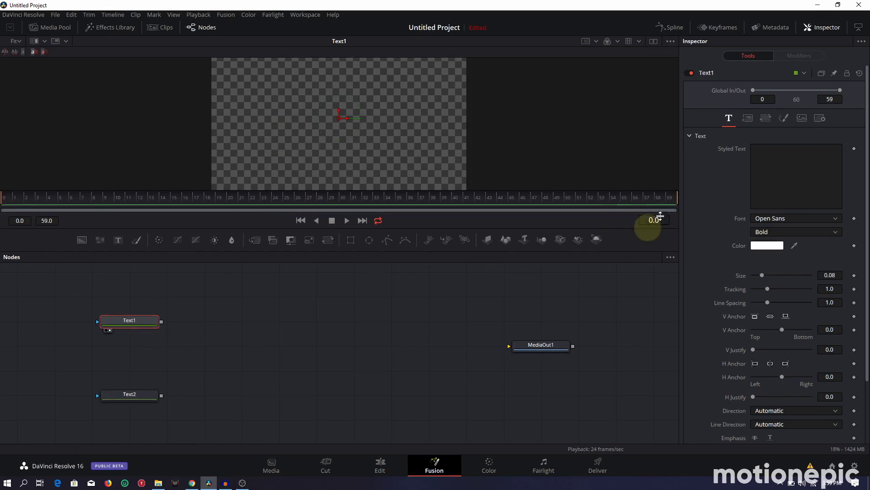
{"action": "left_click", "coordinate": [767, 156]}
{"action": "type", "text": "MINIMAL"}
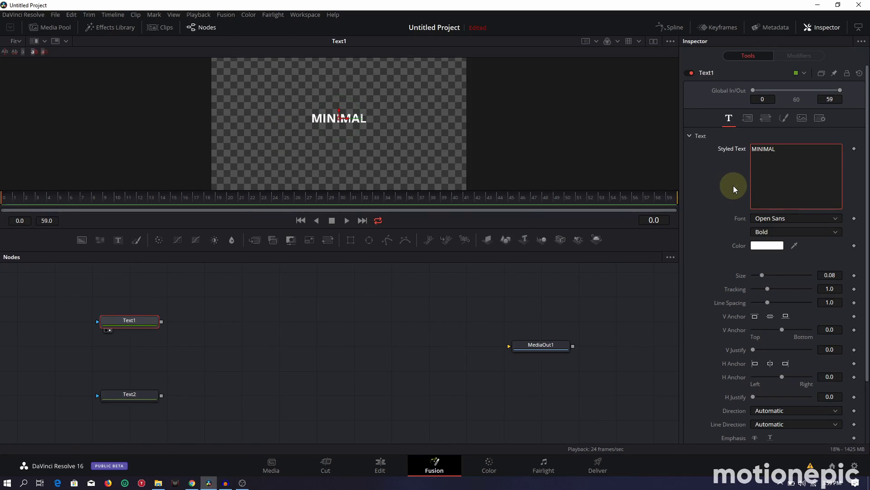
Format the MINIMAL text in Uni Sans, Heavy Italic CAPS, and enlarge its size to about 0.1457
{"action": "key", "text": "ctrl+a"}
{"action": "left_click", "coordinate": [773, 220]}
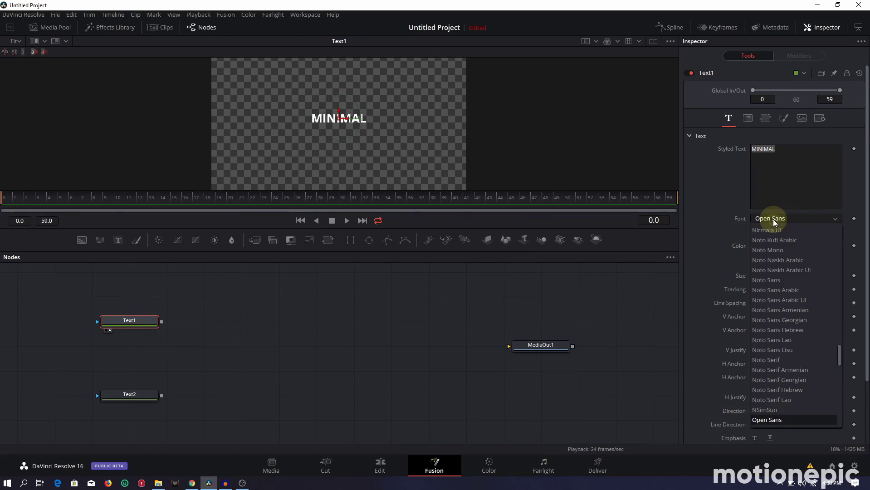
{"action": "scroll", "coordinate": [791, 397], "scroll_direction": "down", "scroll_amount": 3}
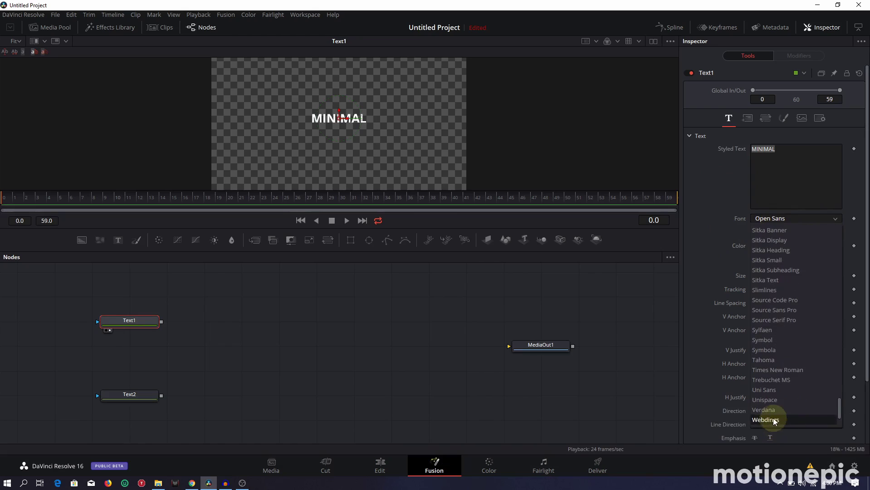
{"action": "left_click", "coordinate": [768, 391]}
{"action": "left_click", "coordinate": [762, 232]}
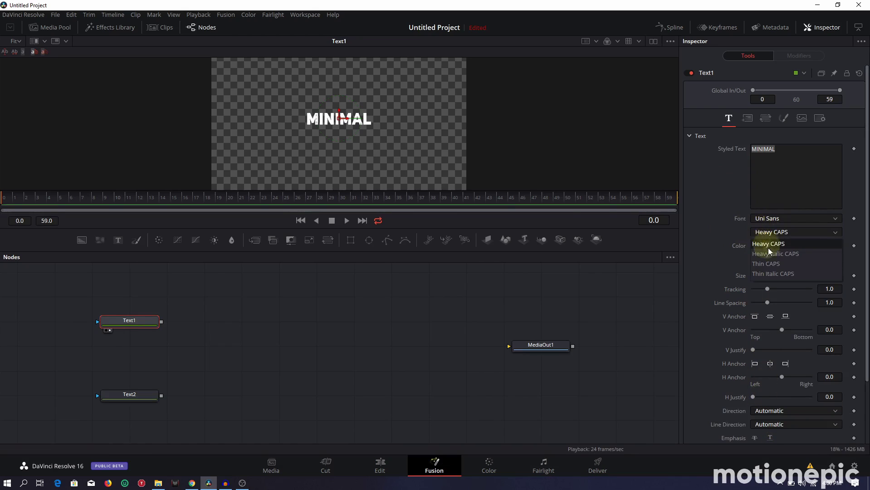
{"action": "left_click", "coordinate": [766, 252]}
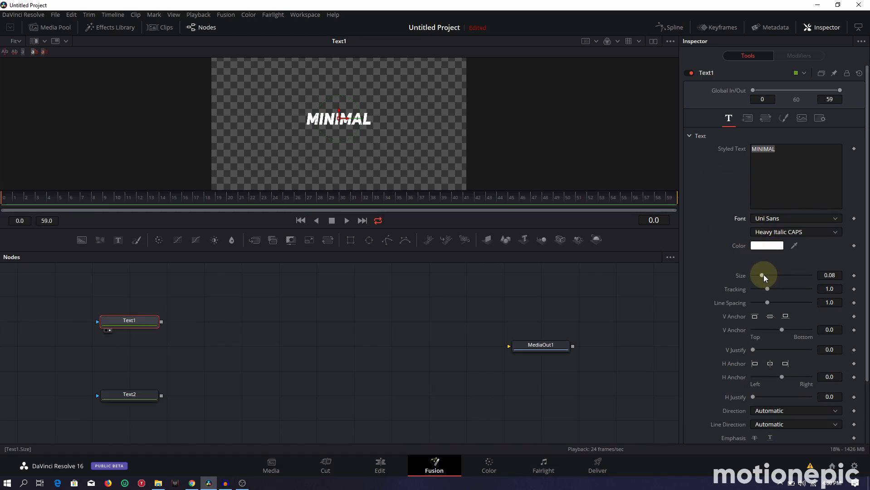
{"action": "left_click_drag", "start_coordinate": [764, 275], "coordinate": [771, 276]}
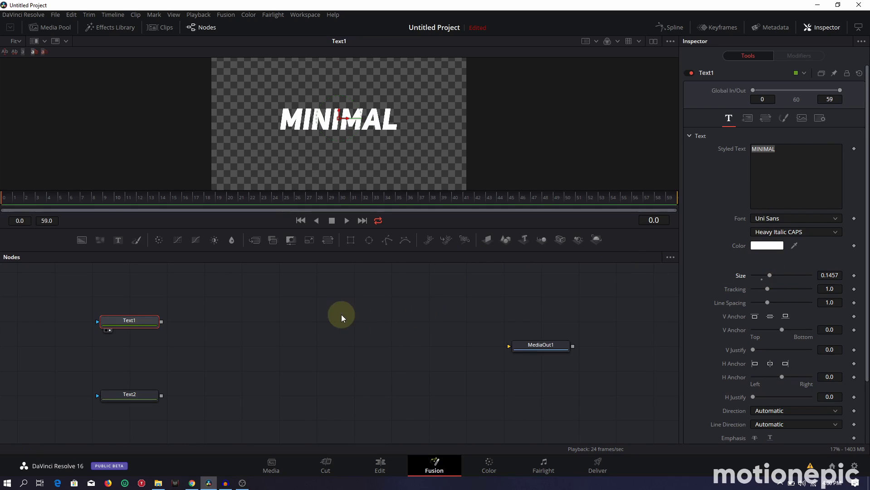
Enter ANIMATION as the styled text of the Text2 node and format it in Uni Sans, Heavy Italic CAPS
{"action": "left_click", "coordinate": [136, 393]}
{"action": "left_click", "coordinate": [771, 165]}
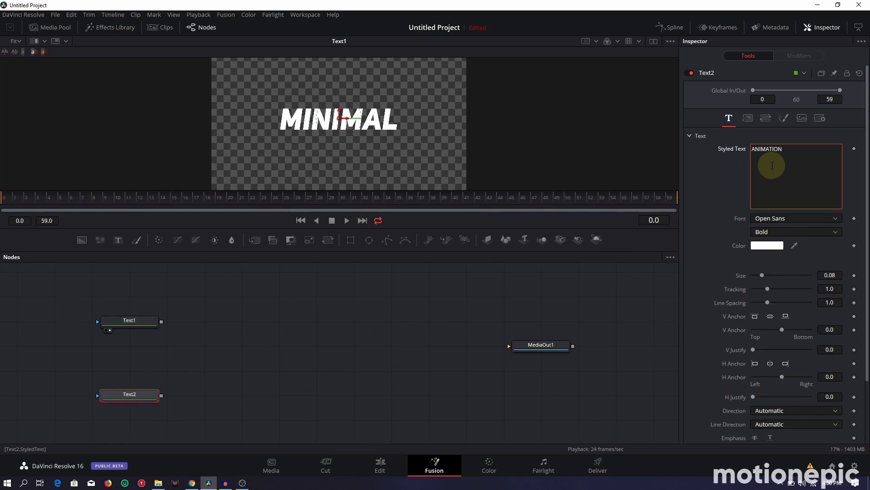
{"action": "left_click", "coordinate": [759, 219]}
{"action": "scroll", "coordinate": [761, 225], "scroll_direction": "down", "scroll_amount": 10}
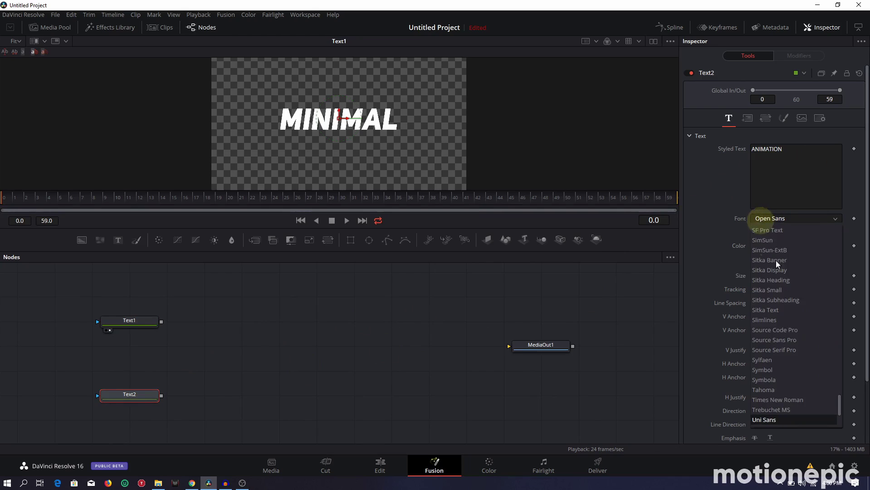
{"action": "left_click", "coordinate": [764, 419]}
{"action": "left_click", "coordinate": [770, 233]}
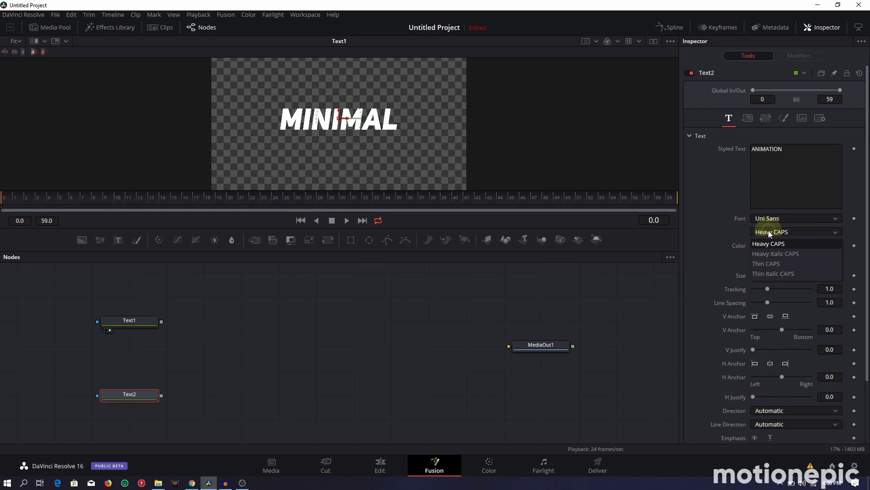
{"action": "left_click", "coordinate": [776, 254]}
{"action": "left_click", "coordinate": [762, 275]}
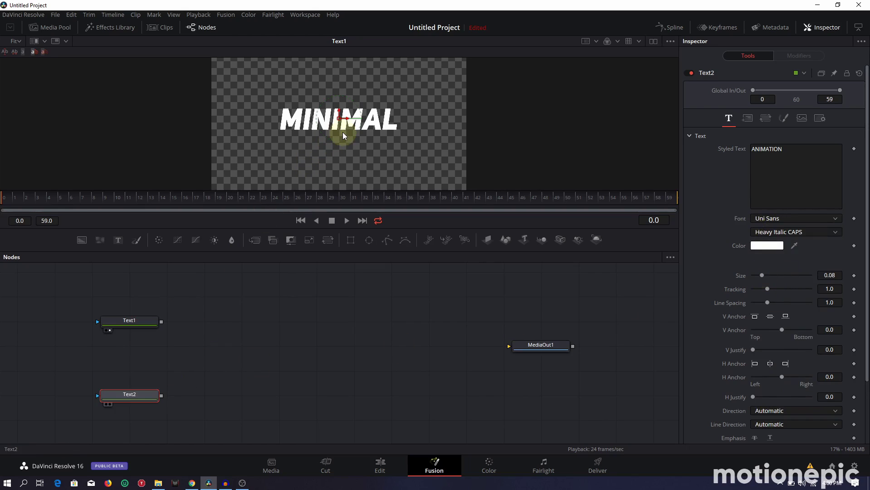
Show Text2 in the viewer and match its size to Text1 by copying over the value 0.1457
{"action": "key", "text": "1"}
{"action": "left_click", "coordinate": [128, 320]}
{"action": "left_click", "coordinate": [834, 275]}
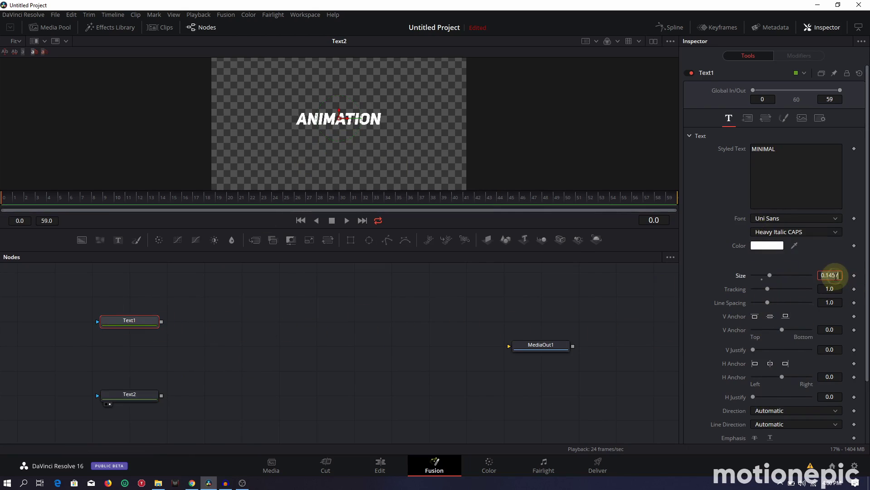
{"action": "key", "text": "ctrl+a"}
{"action": "key", "text": "ctrl+c"}
{"action": "left_click", "coordinate": [125, 394]}
{"action": "left_click", "coordinate": [833, 274]}
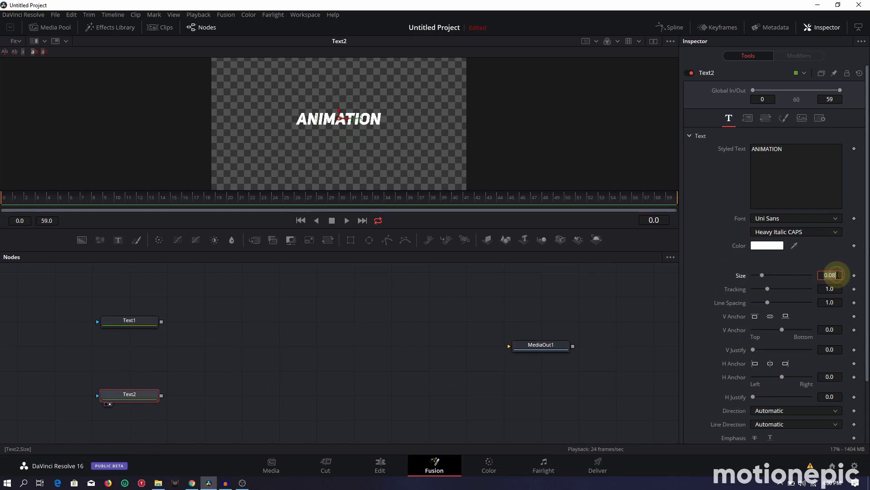
{"action": "key", "text": "ctrl+v"}
{"action": "key", "text": "Return"}
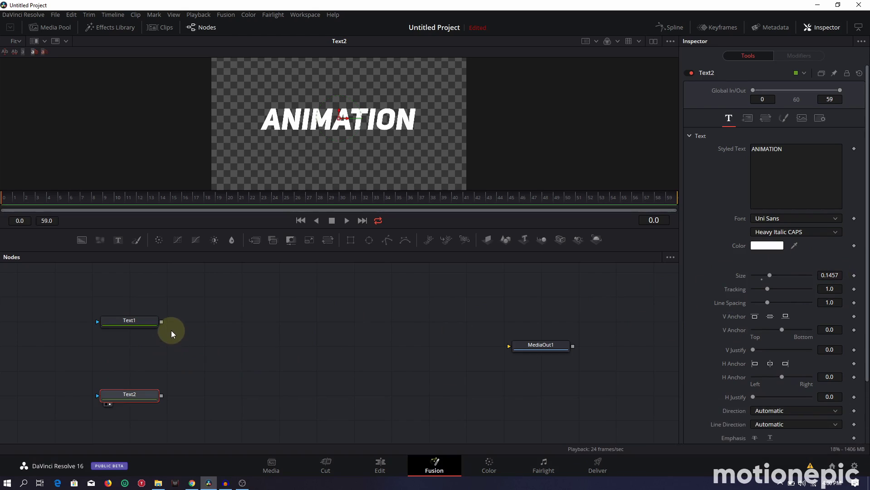
Merge Text1 over Text2 and display the resulting merge node in the viewer with guides shown
{"action": "left_click_drag", "start_coordinate": [161, 321], "coordinate": [161, 398]}
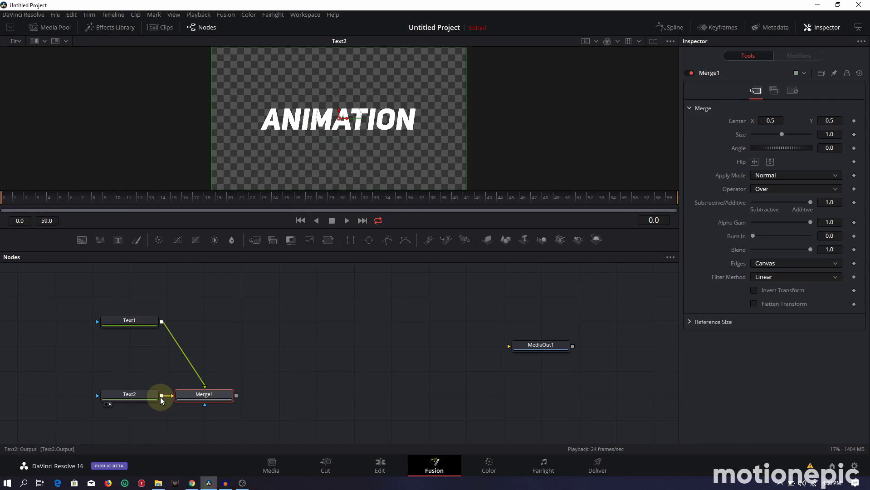
{"action": "left_click_drag", "start_coordinate": [218, 399], "coordinate": [310, 127]}
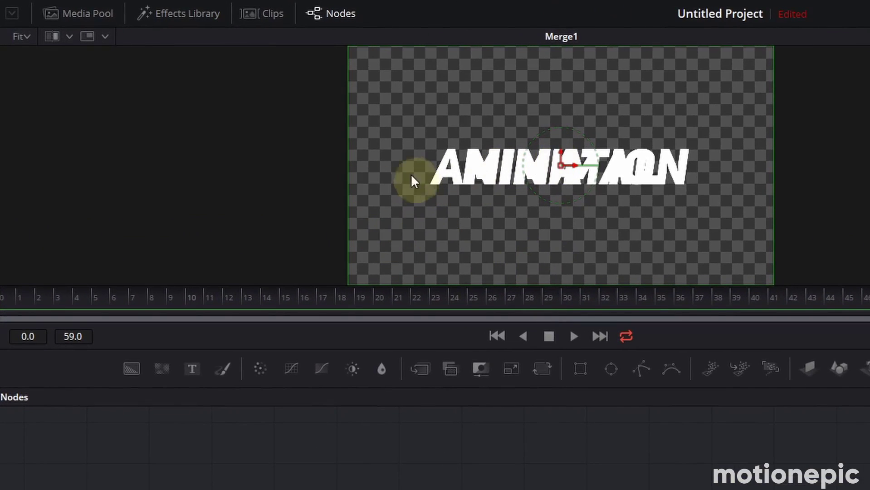
{"action": "right_click", "coordinate": [379, 151]}
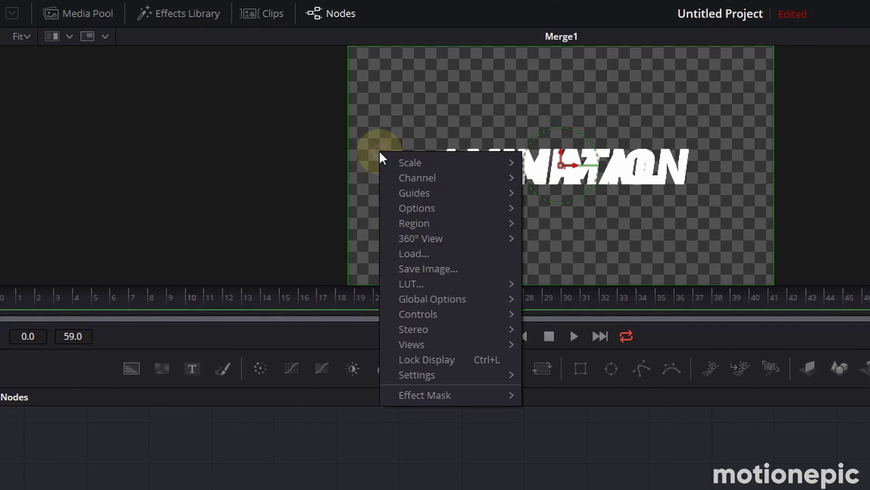
{"action": "mouse_move", "coordinate": [467, 193]}
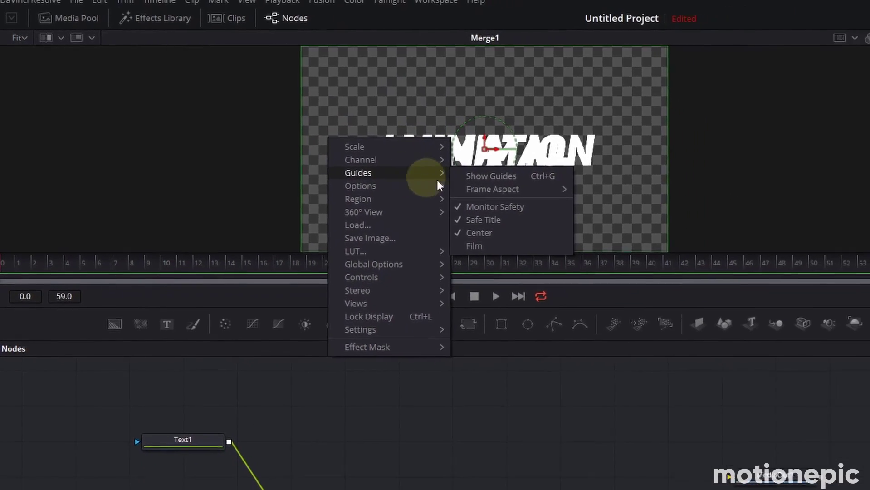
{"action": "left_click", "coordinate": [491, 176]}
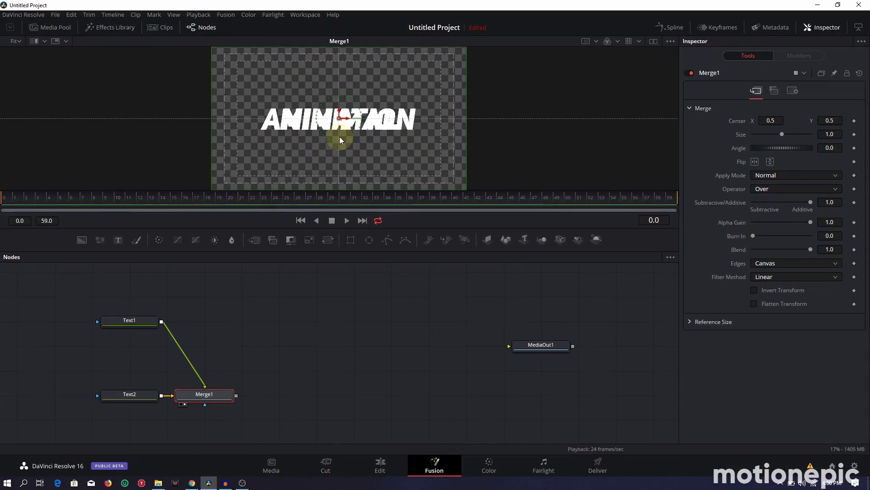
Move MINIMAL just above the horizontal centre guide and ANIMATION just below it, so the words stack without overlapping
{"action": "left_click", "coordinate": [130, 320]}
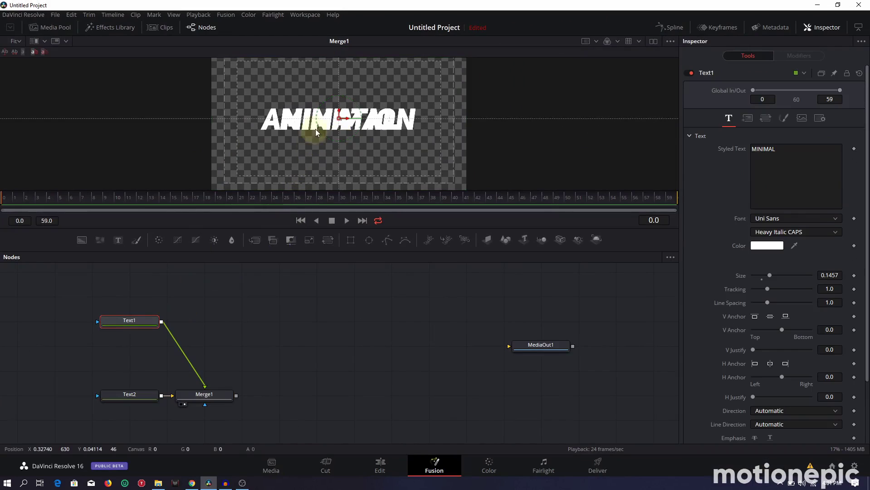
{"action": "left_click_drag", "start_coordinate": [410, 122], "coordinate": [399, 109]}
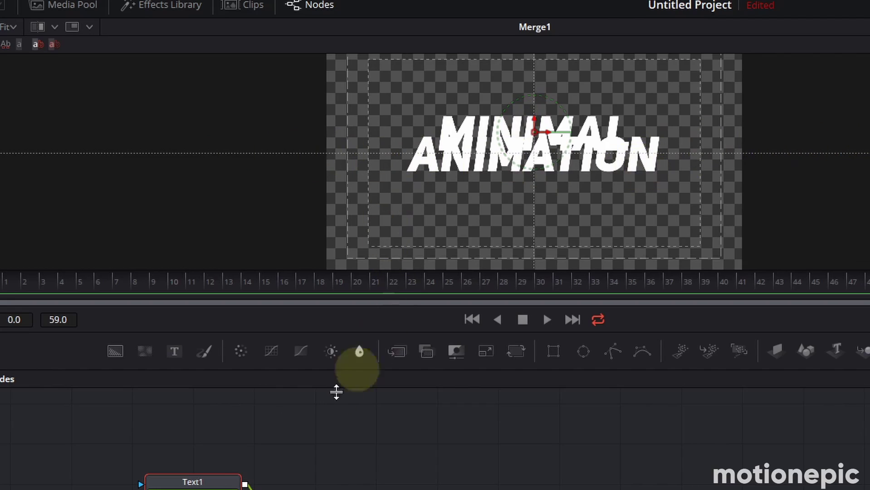
{"action": "left_click", "coordinate": [537, 144]}
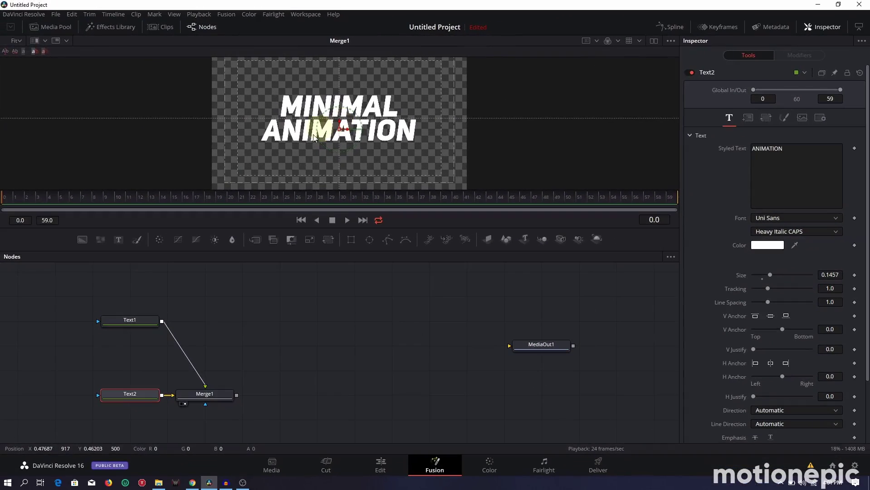
Hide the viewer guides and show them again
{"action": "right_click", "coordinate": [265, 82]}
{"action": "mouse_move", "coordinate": [328, 109]}
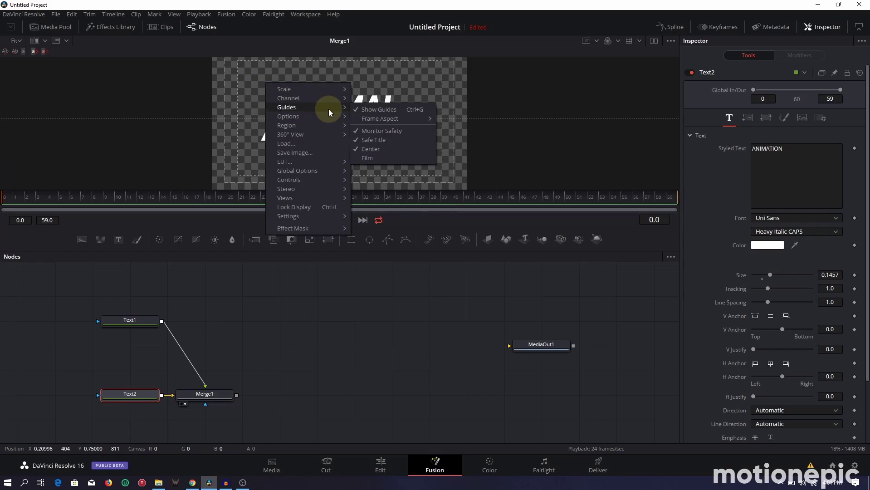
{"action": "left_click", "coordinate": [365, 109]}
{"action": "right_click", "coordinate": [210, 75]}
{"action": "mouse_move", "coordinate": [260, 98]}
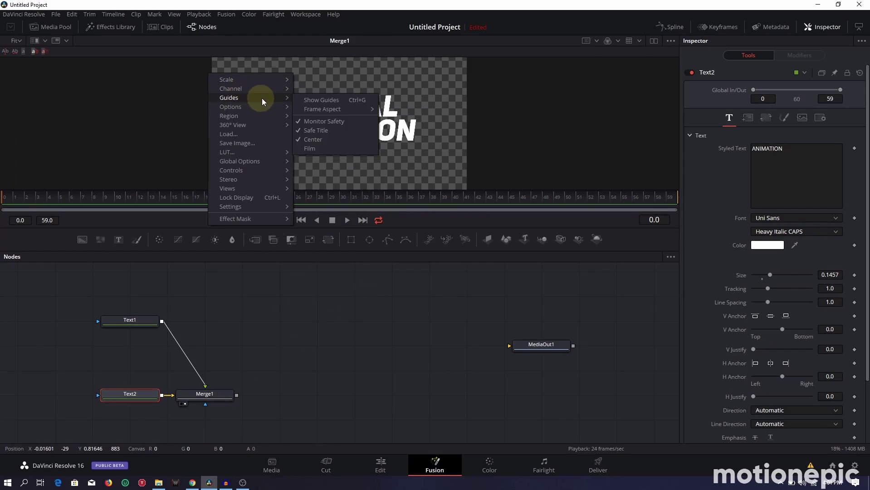
{"action": "left_click", "coordinate": [306, 101]}
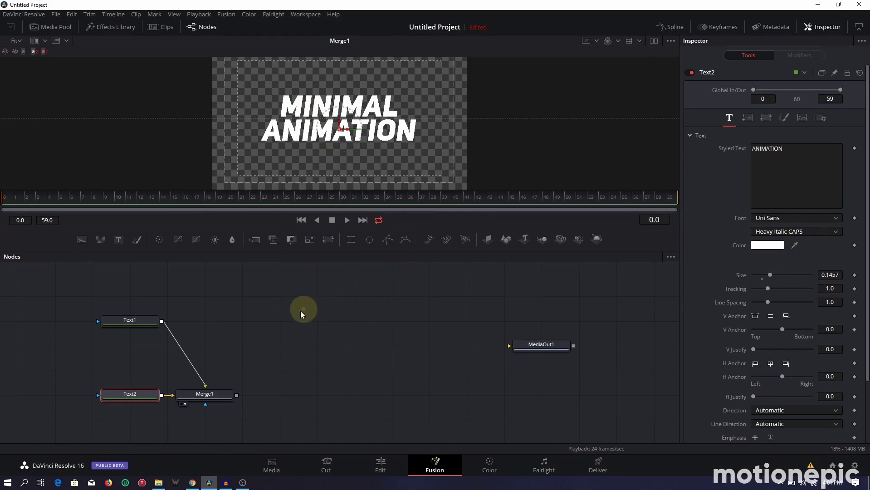
Delete the Merge1 node and load Text1 in the viewer
{"action": "left_click", "coordinate": [210, 396]}
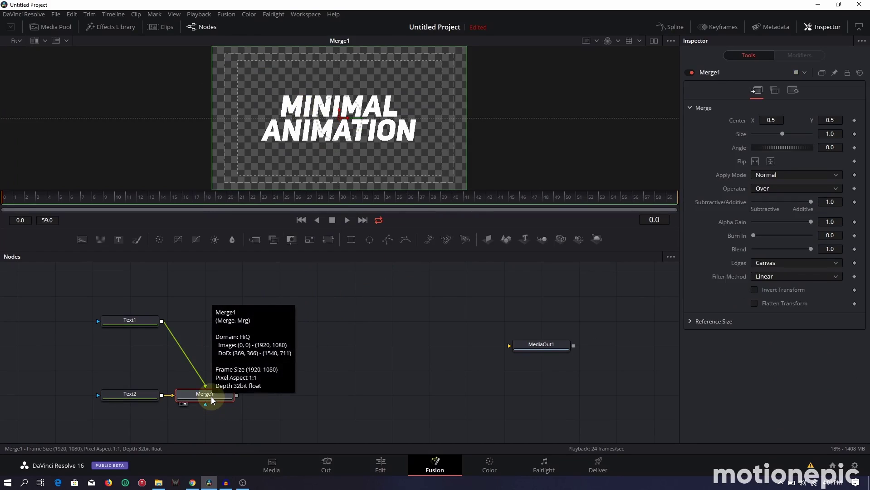
{"action": "key", "text": "Delete"}
{"action": "left_click_drag", "start_coordinate": [173, 349], "coordinate": [150, 323]}
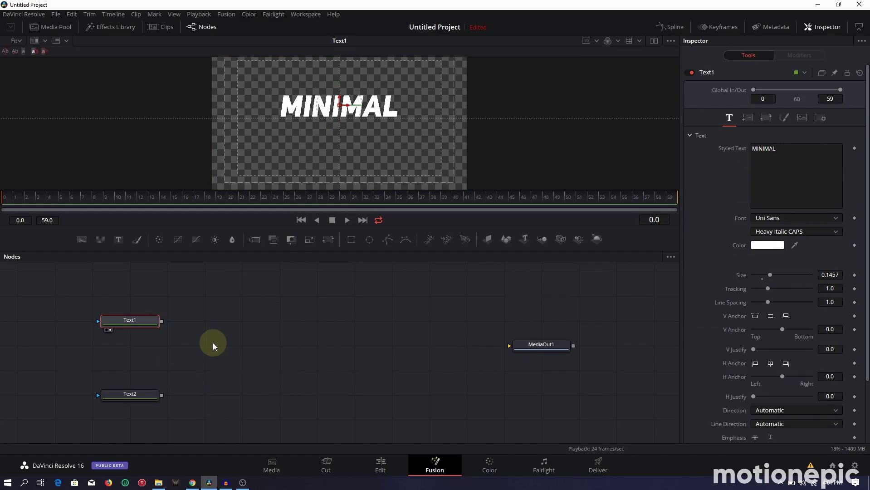
Switch to dual viewers, showing Text1 in the first viewer and Text2 in the second
{"action": "left_click", "coordinate": [654, 42]}
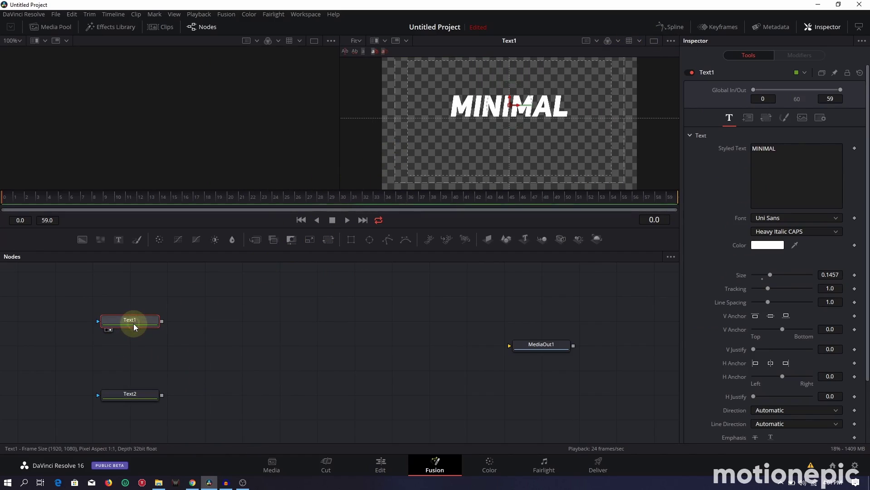
{"action": "key", "text": "1"}
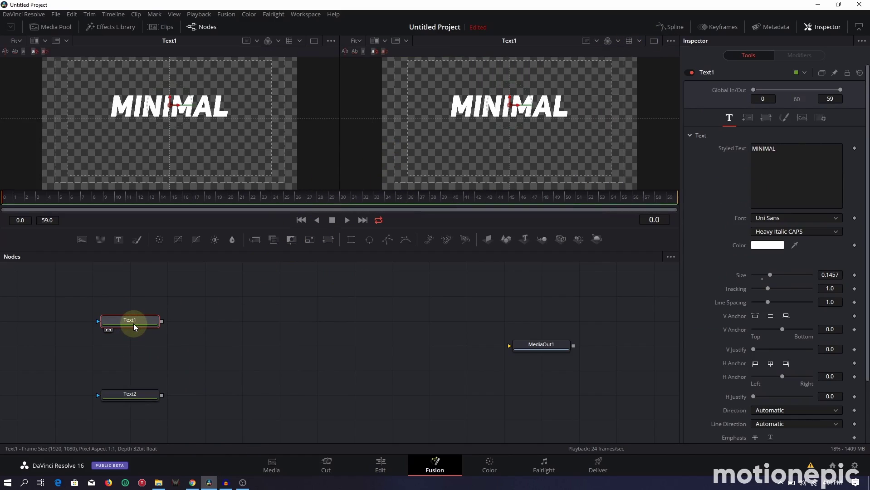
{"action": "left_click", "coordinate": [136, 394]}
{"action": "key", "text": "2"}
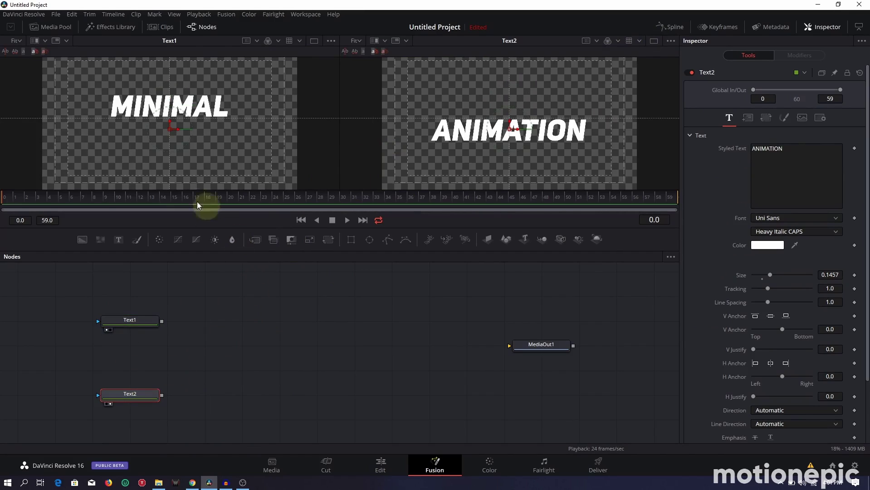
Add a Background node merged with Text1 using the tool search
{"action": "left_click", "coordinate": [132, 321]}
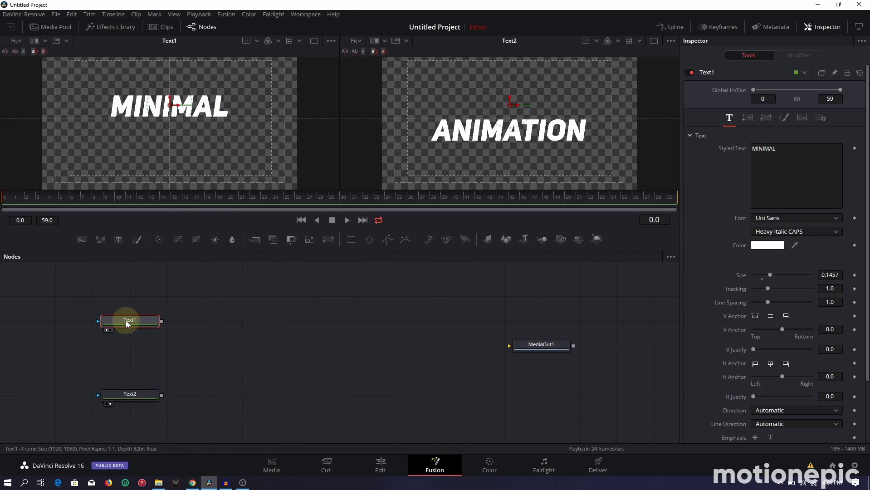
{"action": "key", "text": "shift+space"}
{"action": "type", "text": "Background"}
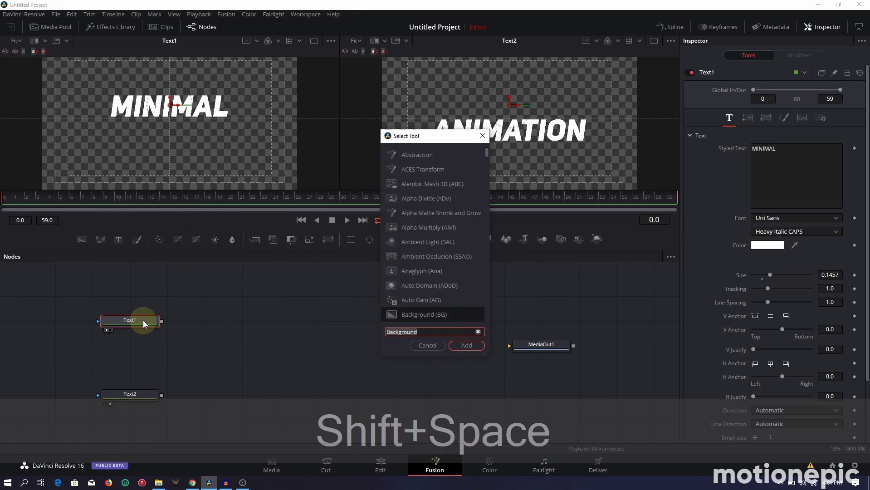
{"action": "left_click", "coordinate": [467, 346]}
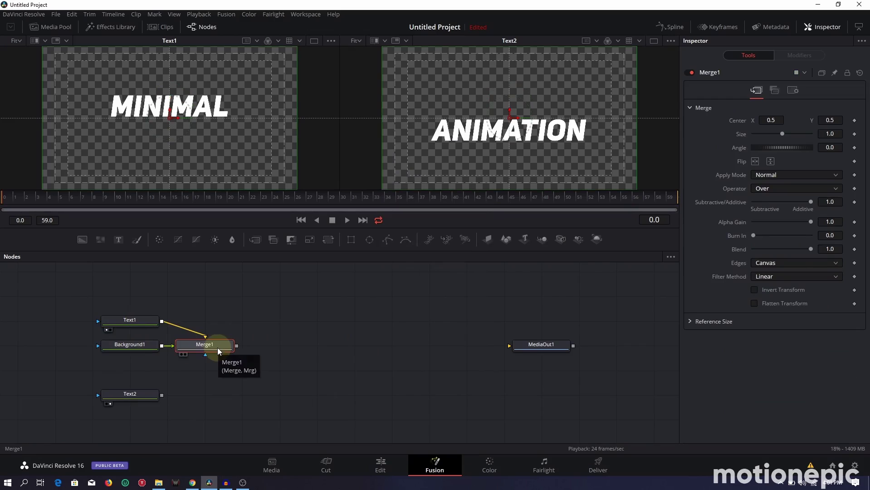
Show the Background1 node in the second viewer and rename it MATTE
{"action": "left_click", "coordinate": [131, 346]}
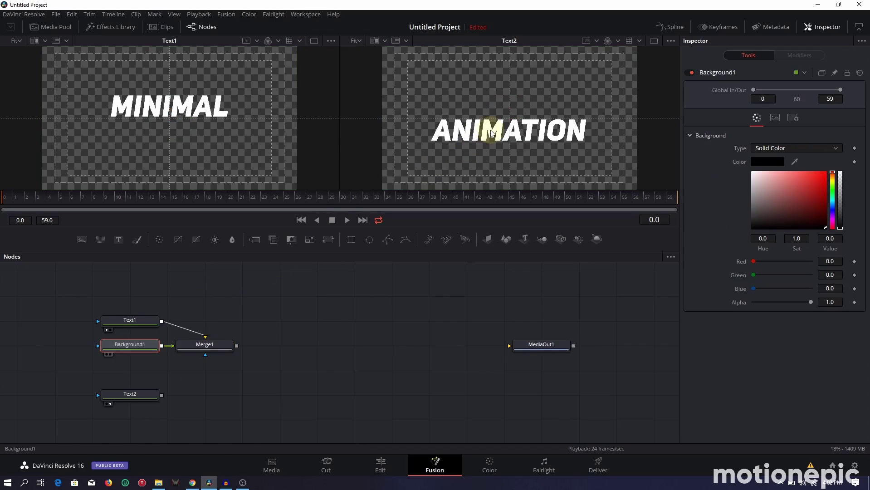
{"action": "key", "text": "2"}
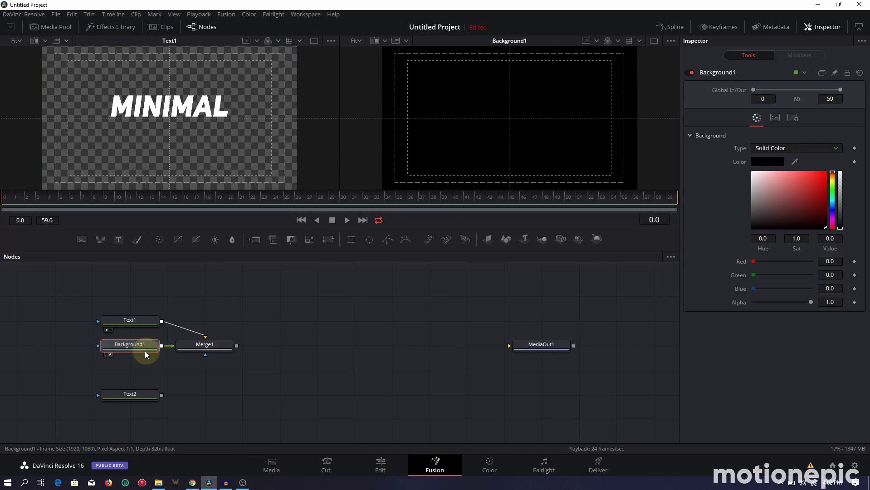
{"action": "mouse_move", "coordinate": [131, 346]}
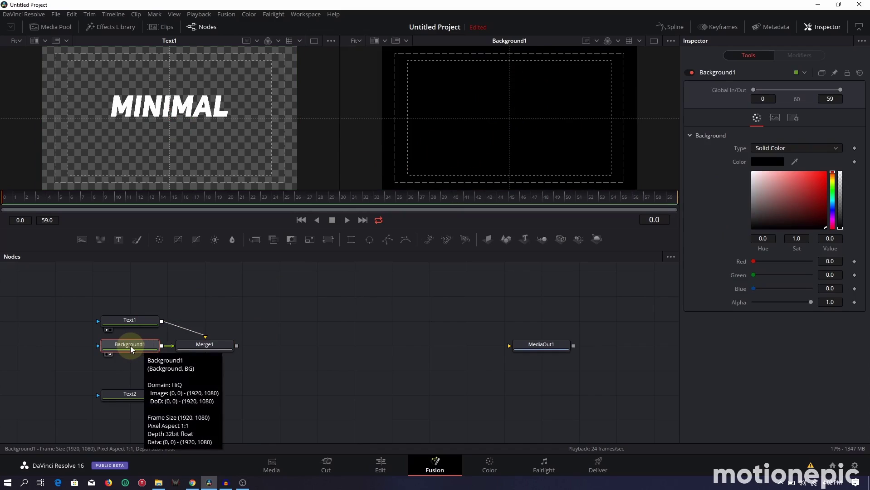
{"action": "key", "text": "F2"}
{"action": "type", "text": "MATTE"}
{"action": "key", "text": "Return"}
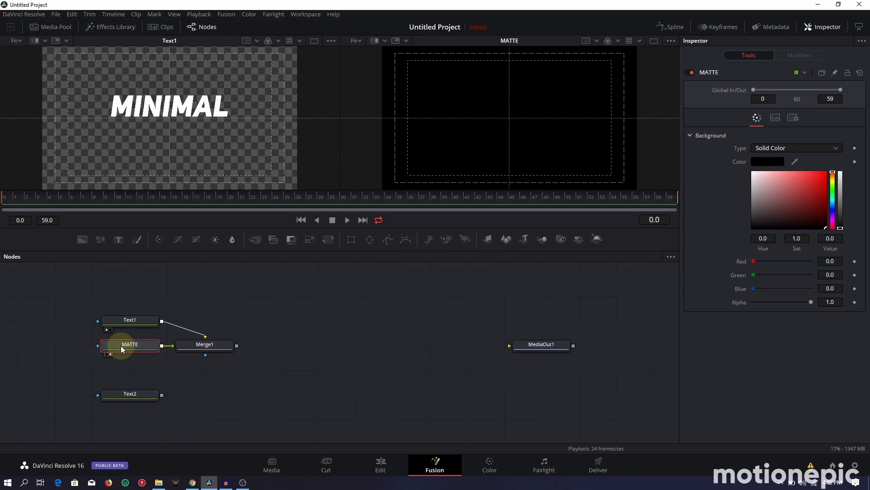
Add a rectangle mask to the MATTE node, placed beside it, and lower the mask's level to about 0.48
{"action": "left_click", "coordinate": [352, 243]}
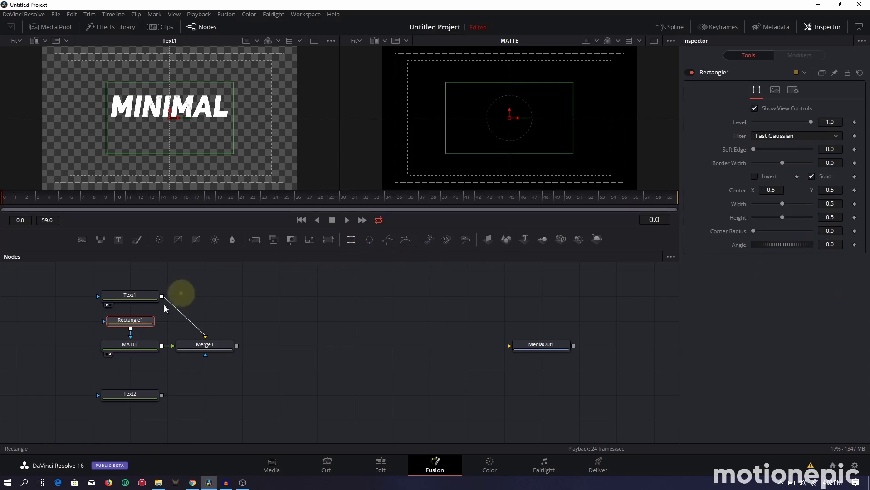
{"action": "left_click_drag", "start_coordinate": [123, 319], "coordinate": [66, 337]}
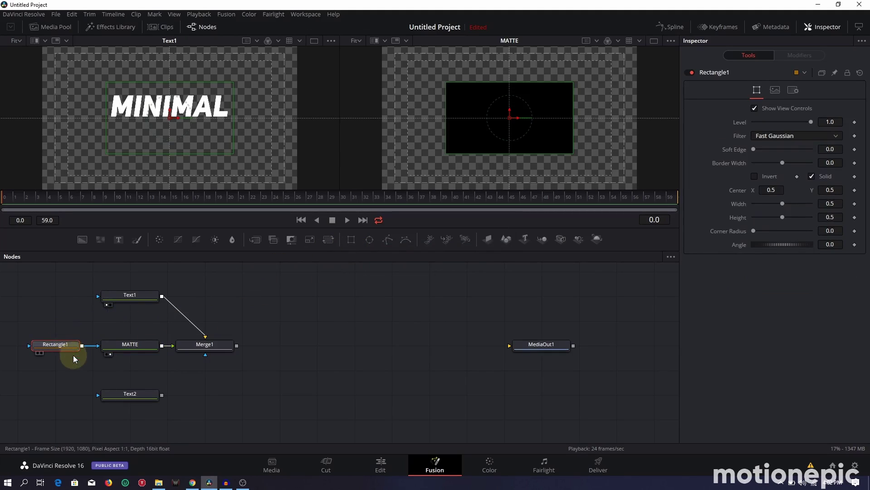
{"action": "left_click", "coordinate": [138, 345]}
{"action": "left_click", "coordinate": [41, 345]}
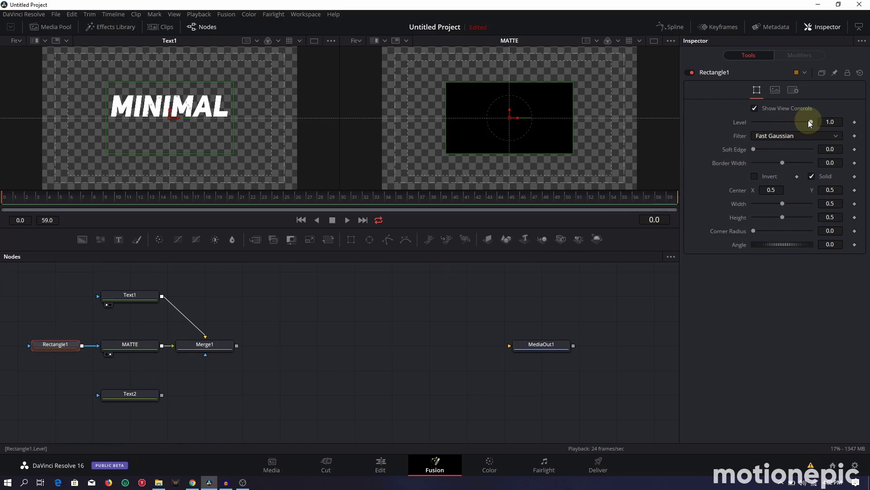
{"action": "left_click_drag", "start_coordinate": [811, 123], "coordinate": [787, 123]}
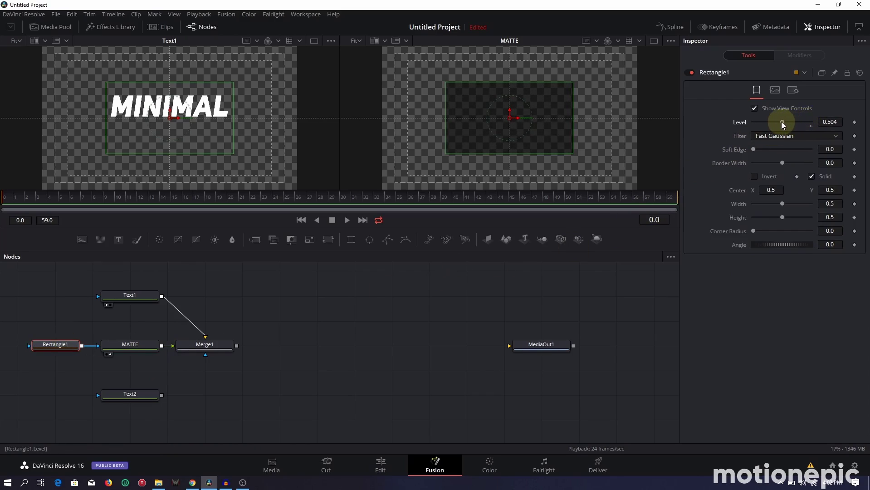
Show Merge1 in the second viewer and fit Rectangle1 around MINIMAL with a height of 0.228 and center Y of 0.594
{"action": "left_click", "coordinate": [211, 345]}
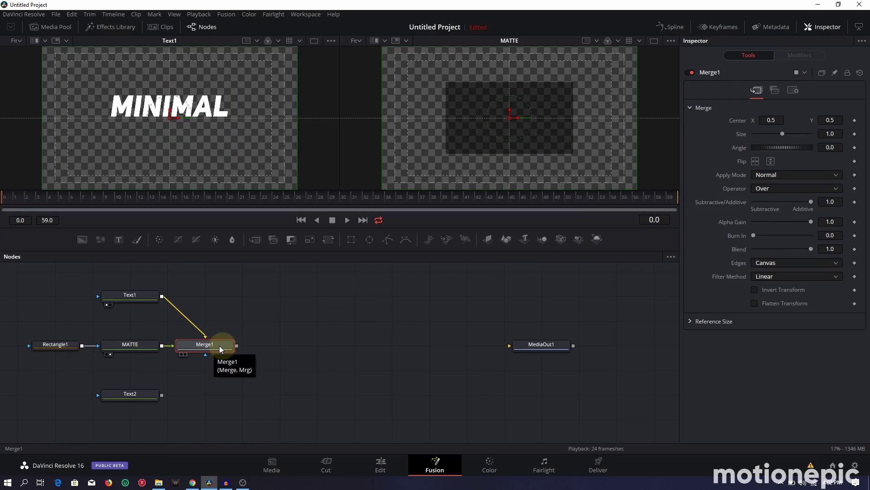
{"action": "key", "text": "2"}
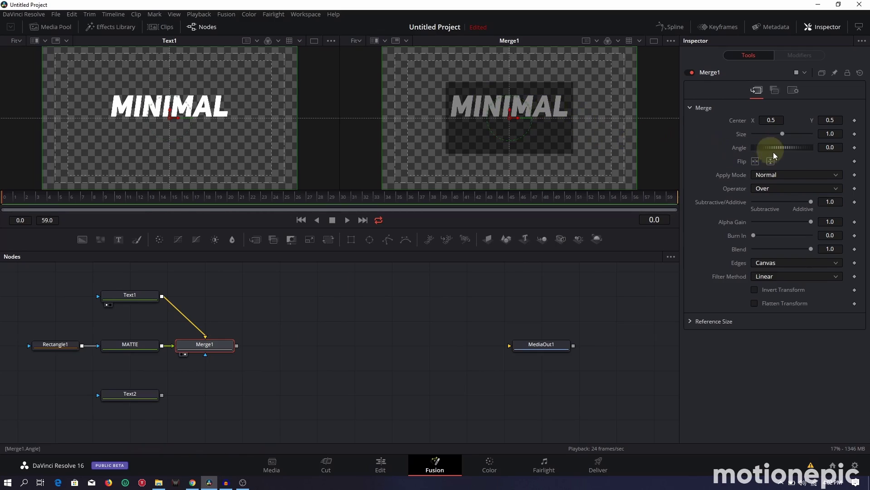
{"action": "left_click", "coordinate": [63, 345]}
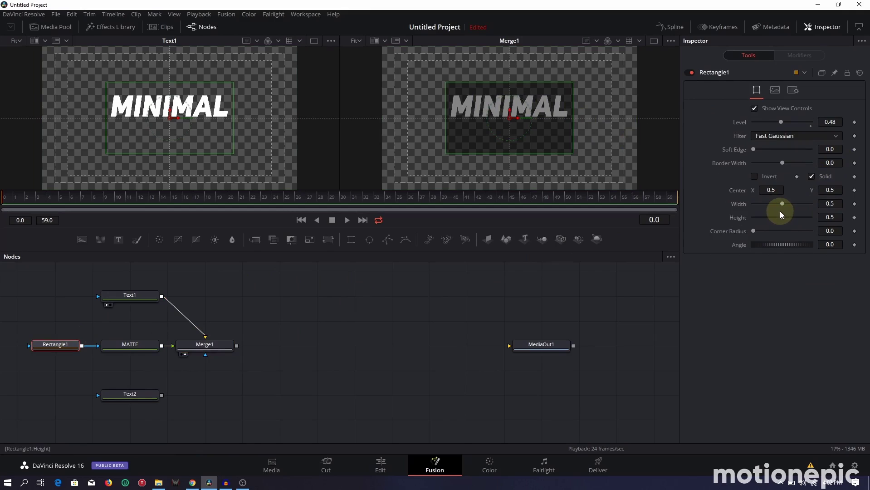
{"action": "left_click_drag", "start_coordinate": [781, 218], "coordinate": [765, 219]}
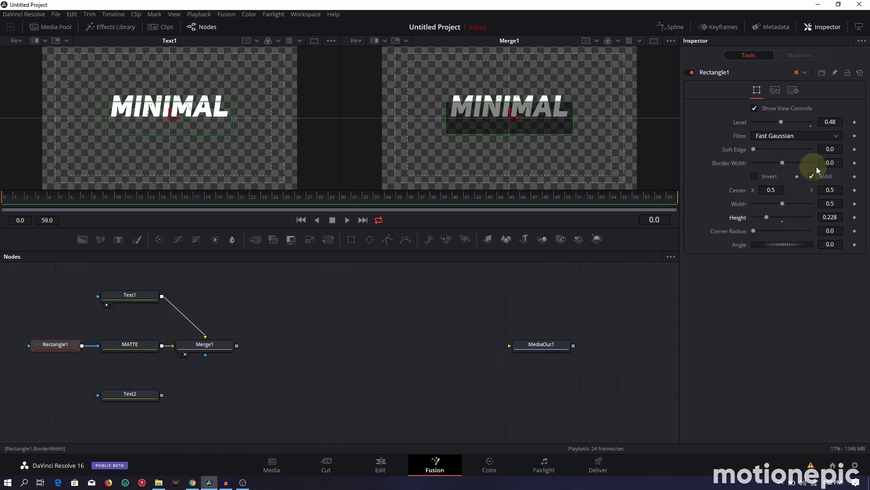
{"action": "left_click_drag", "start_coordinate": [834, 191], "coordinate": [450, 191]}
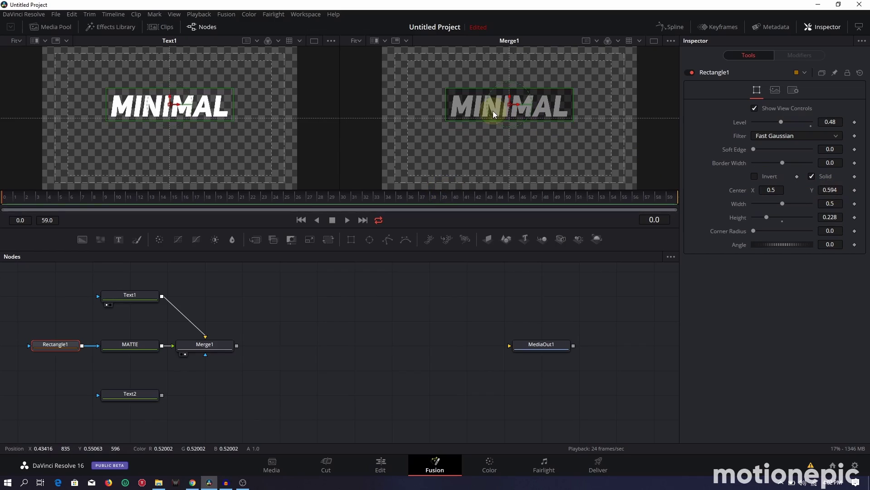
{"action": "scroll", "coordinate": [506, 117], "scroll_direction": "up", "scroll_amount": 3, "text": "ctrl"}
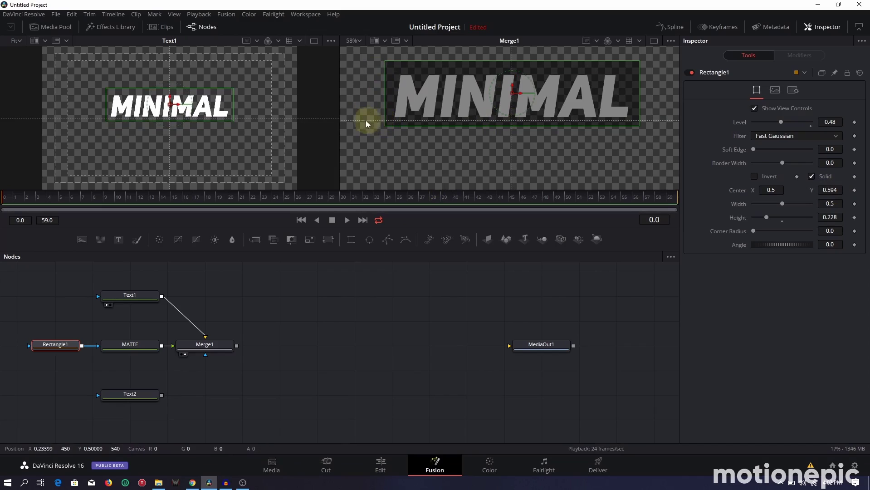
{"action": "scroll", "coordinate": [456, 135], "scroll_direction": "down", "scroll_amount": 2, "text": "ctrl"}
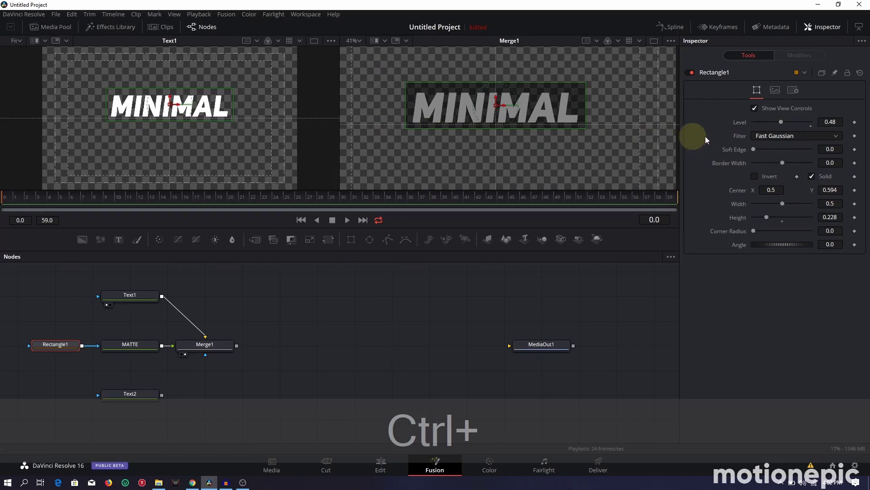
{"action": "scroll", "coordinate": [552, 143], "scroll_direction": "down", "scroll_amount": 1, "text": "ctrl"}
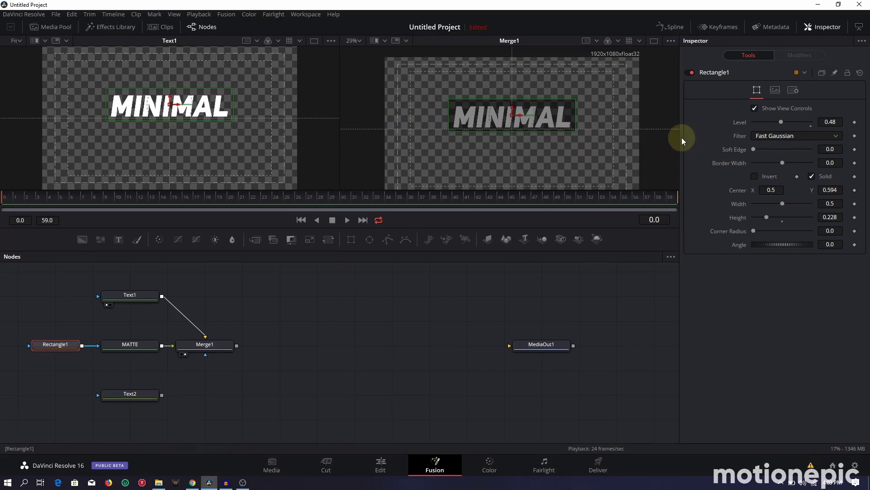
Raise the Rectangle1 mask over MINIMAL to a center Y of 0.618
{"action": "scroll", "coordinate": [561, 140], "scroll_direction": "up", "scroll_amount": 2, "text": "ctrl"}
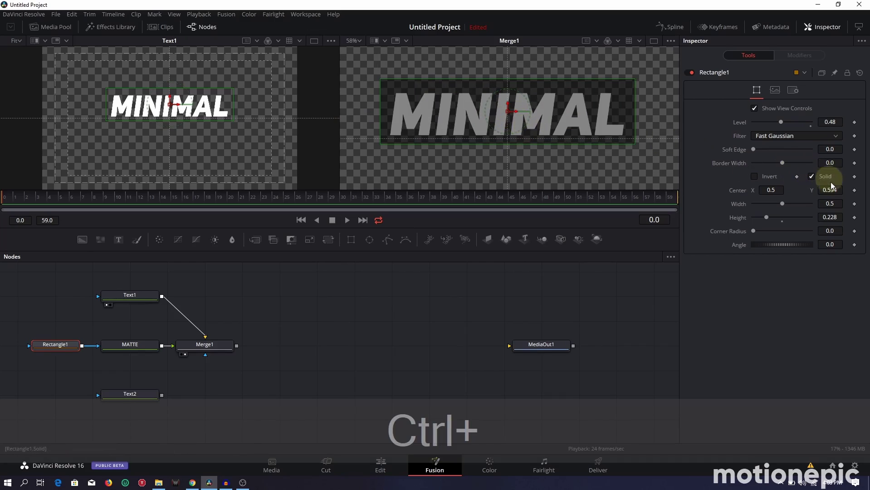
{"action": "left_click_drag", "start_coordinate": [830, 190], "coordinate": [834, 190]}
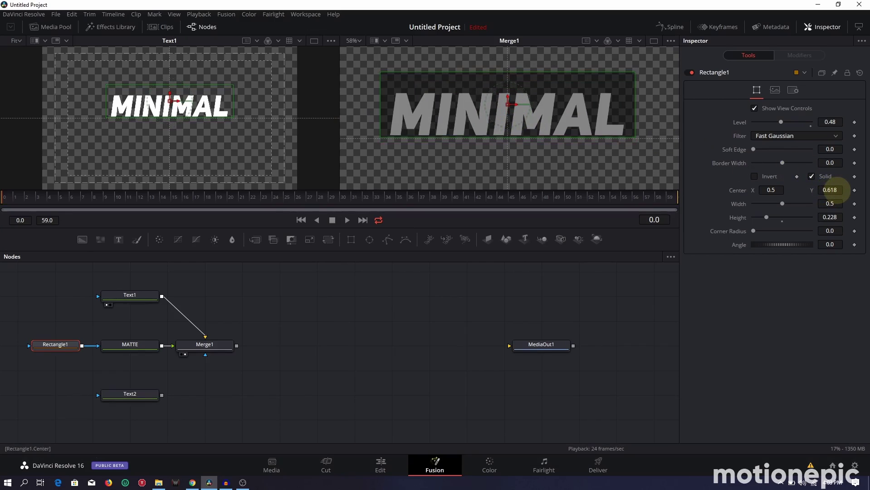
{"action": "left_click", "coordinate": [130, 294]}
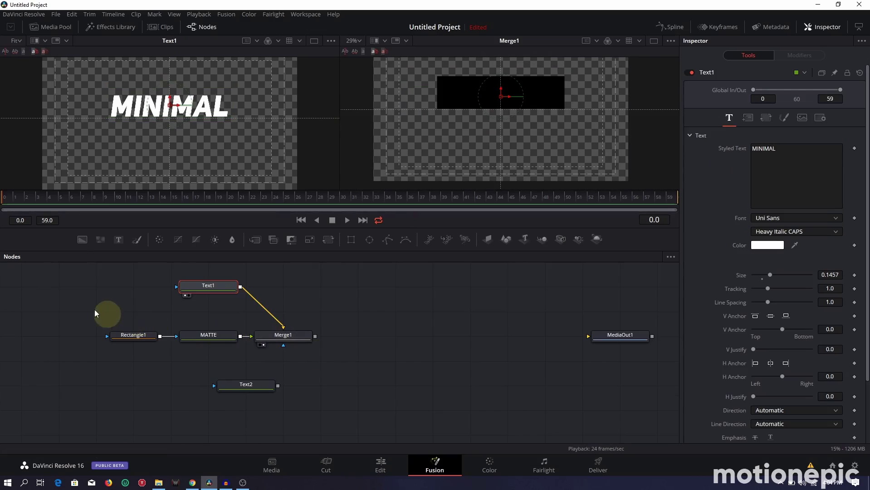
Set the Merge1 node's operator to In
{"action": "left_click", "coordinate": [283, 334]}
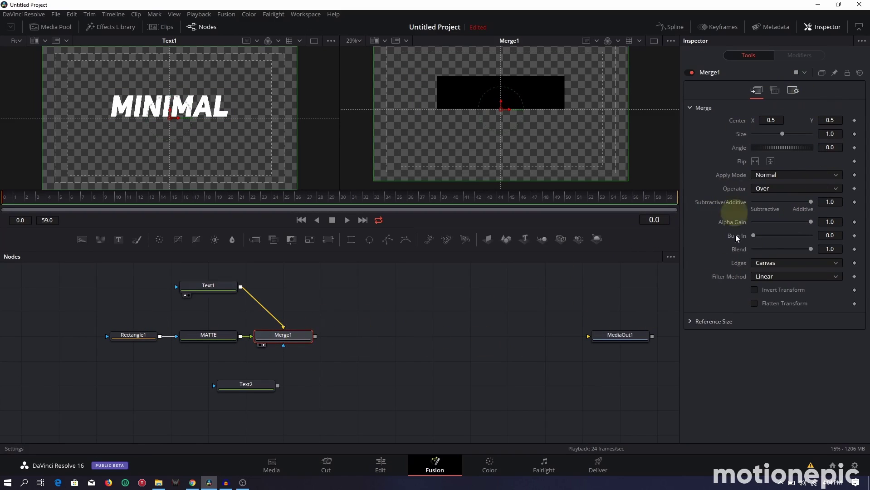
{"action": "left_click", "coordinate": [768, 189]}
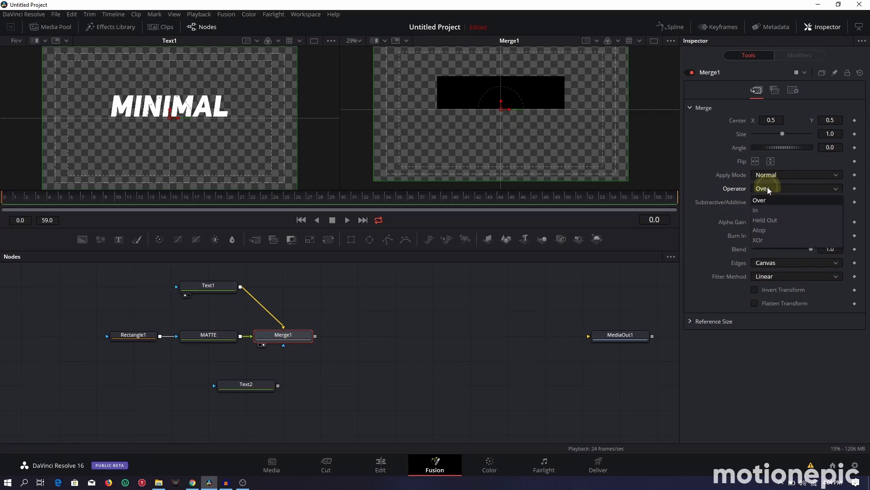
{"action": "left_click", "coordinate": [761, 210]}
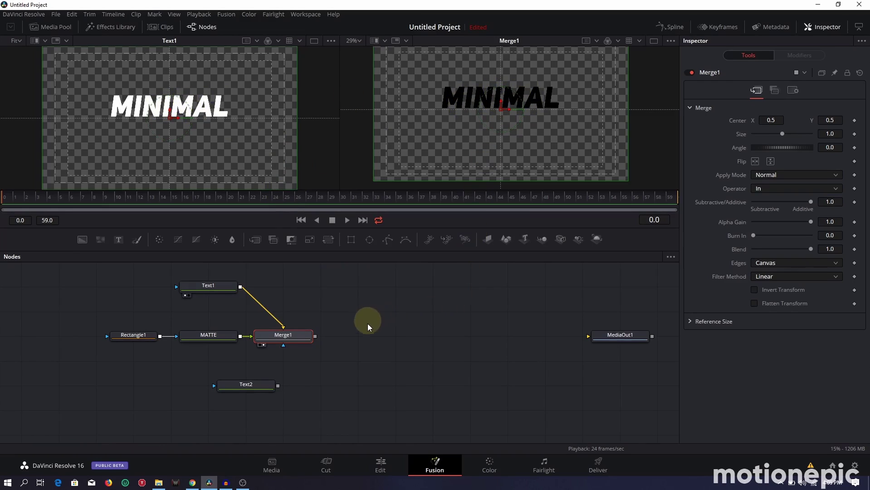
Try a red color on the MATTE background and undo it
{"action": "left_click", "coordinate": [206, 340]}
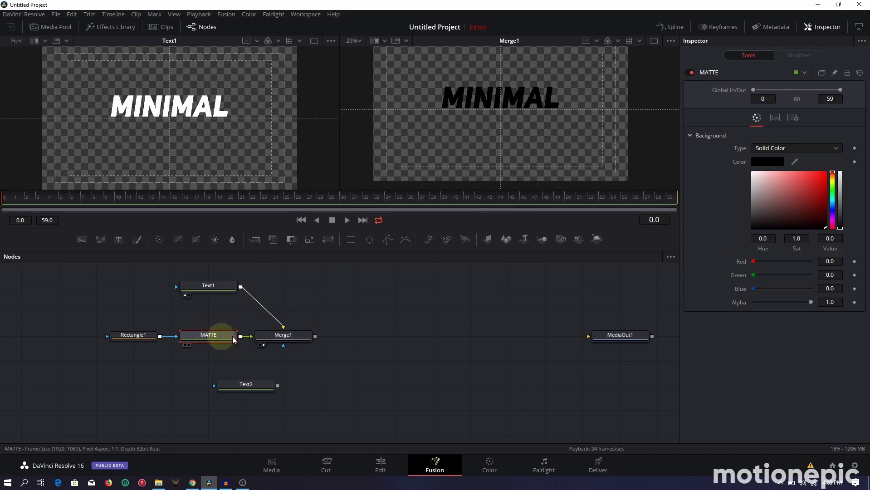
{"action": "left_click_drag", "start_coordinate": [803, 188], "coordinate": [825, 164]}
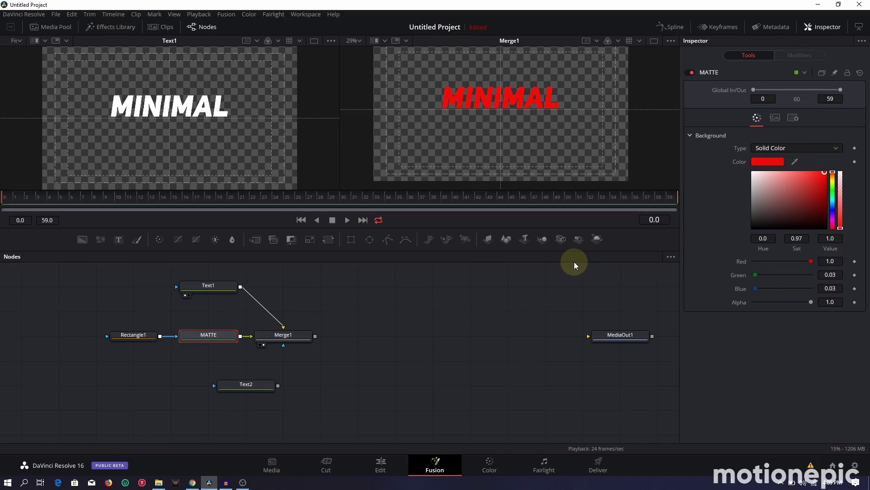
{"action": "key", "text": "ctrl+z"}
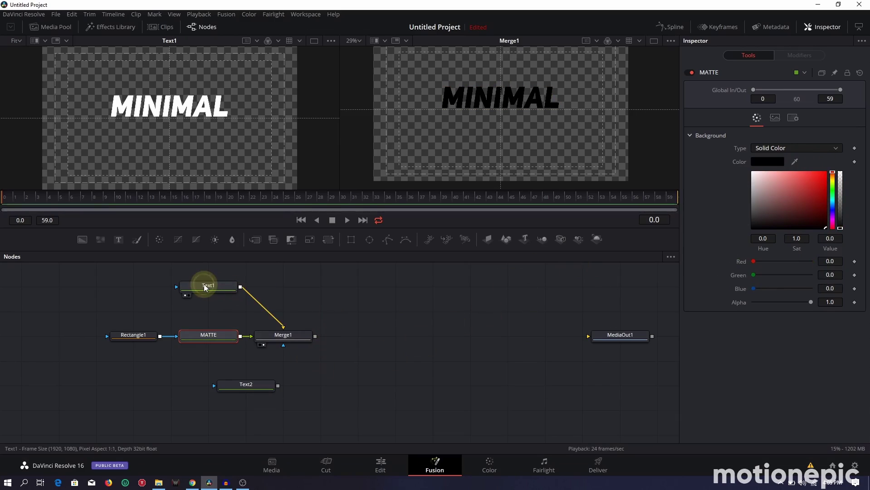
Set the Text1 color to red (#ff0000)
{"action": "left_click", "coordinate": [204, 285]}
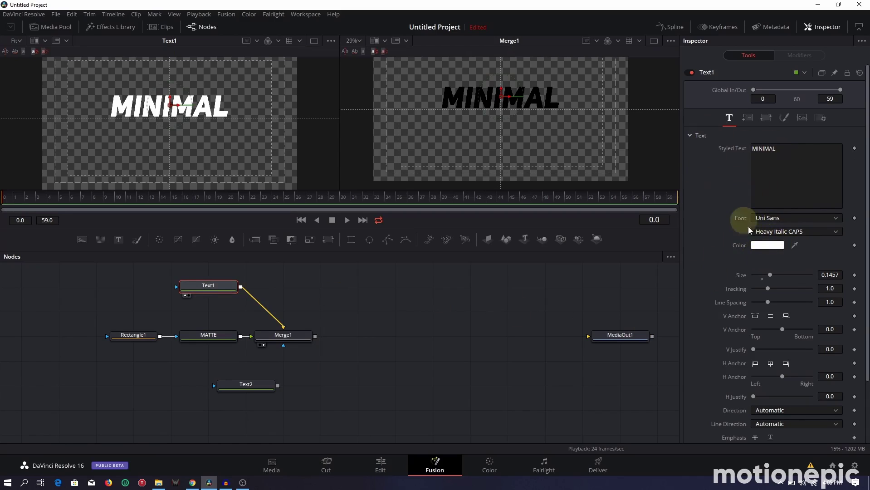
{"action": "left_click", "coordinate": [764, 247]}
{"action": "left_click_drag", "start_coordinate": [456, 185], "coordinate": [452, 152]}
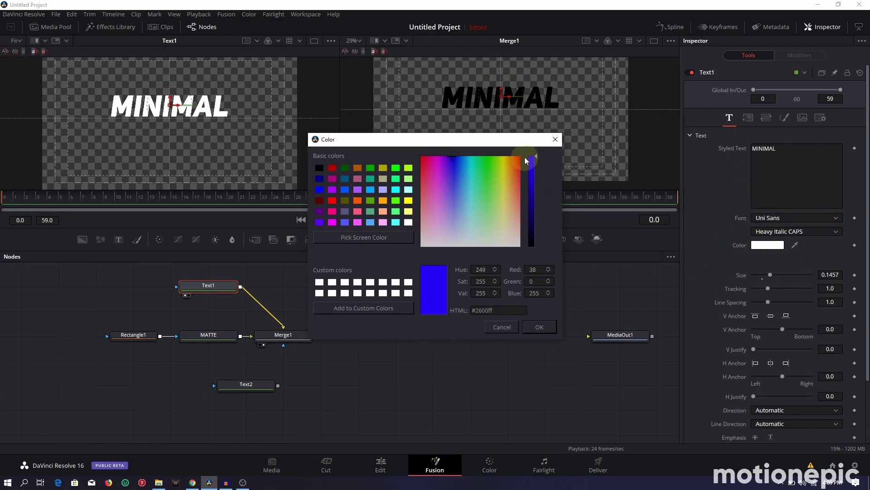
{"action": "left_click_drag", "start_coordinate": [519, 157], "coordinate": [537, 148]}
{"action": "left_click", "coordinate": [538, 326]}
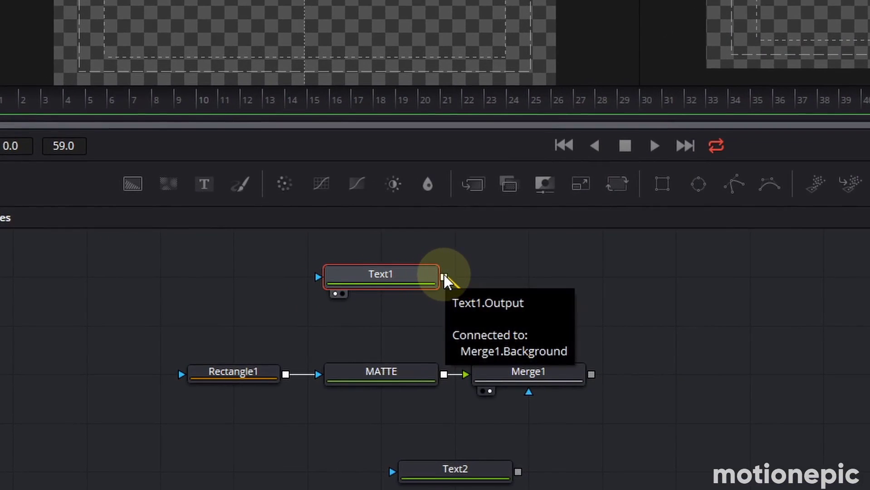
Swap the foreground and background inputs of Merge1 so that Text1 is the foreground and MATTE the background
{"action": "left_click_drag", "start_coordinate": [445, 277], "coordinate": [537, 371]}
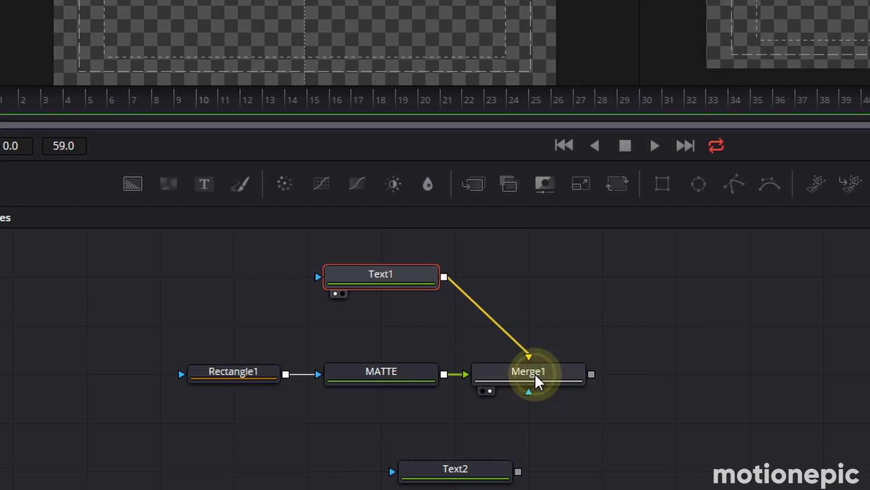
{"action": "left_click", "coordinate": [534, 374]}
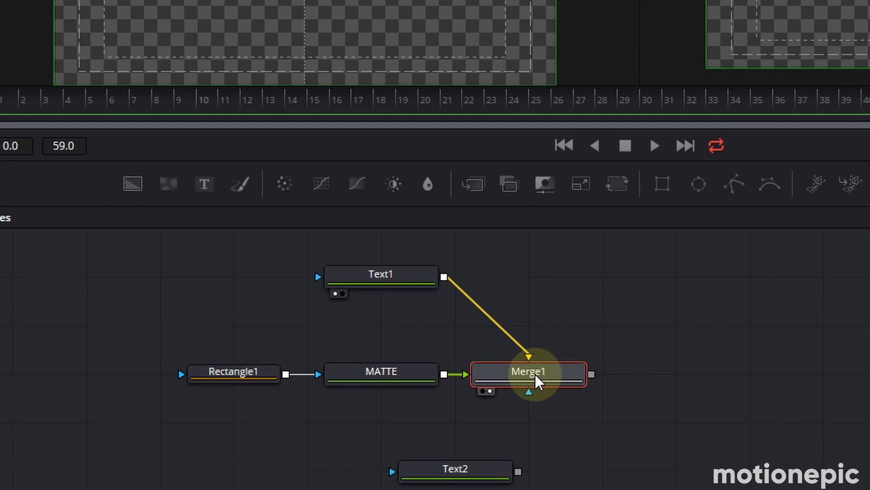
{"action": "key", "text": "ctrl+t"}
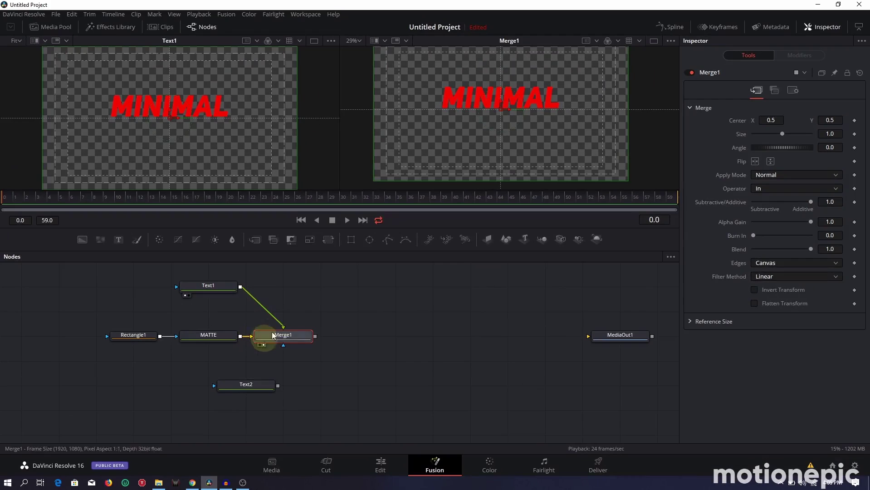
Try a pink color on Text1 and set it back to white (#ffffff)
{"action": "left_click", "coordinate": [216, 290]}
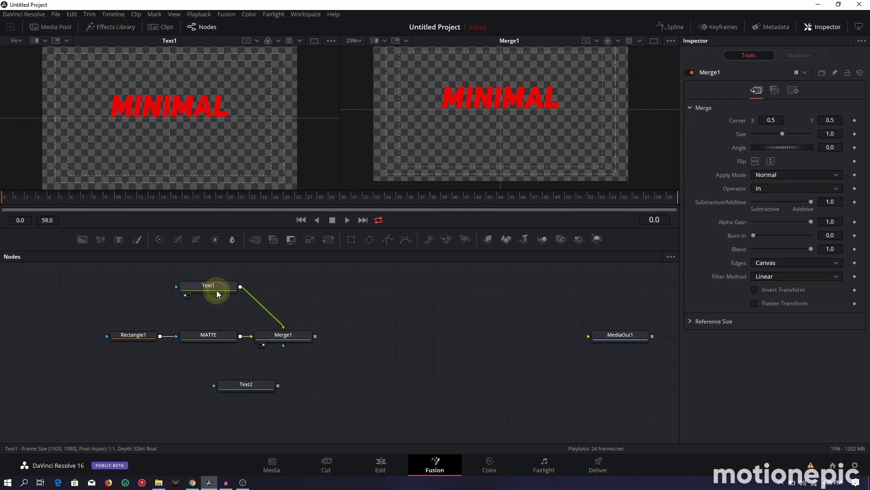
{"action": "left_click", "coordinate": [771, 245]}
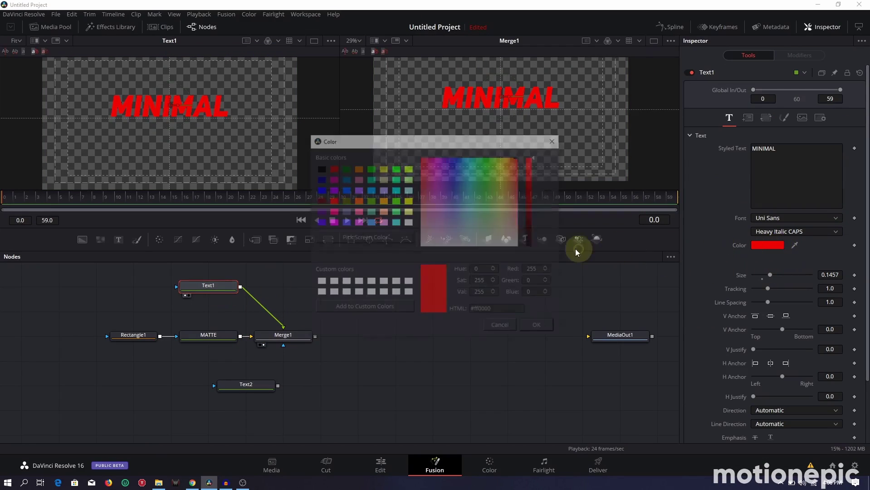
{"action": "left_click_drag", "start_coordinate": [462, 209], "coordinate": [437, 189]}
{"action": "left_click", "coordinate": [526, 328]}
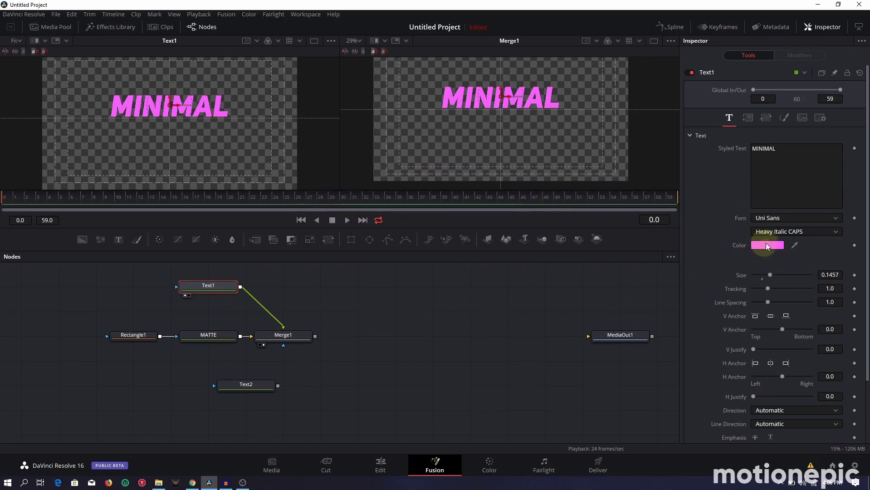
{"action": "left_click", "coordinate": [766, 245]}
{"action": "left_click", "coordinate": [436, 245]}
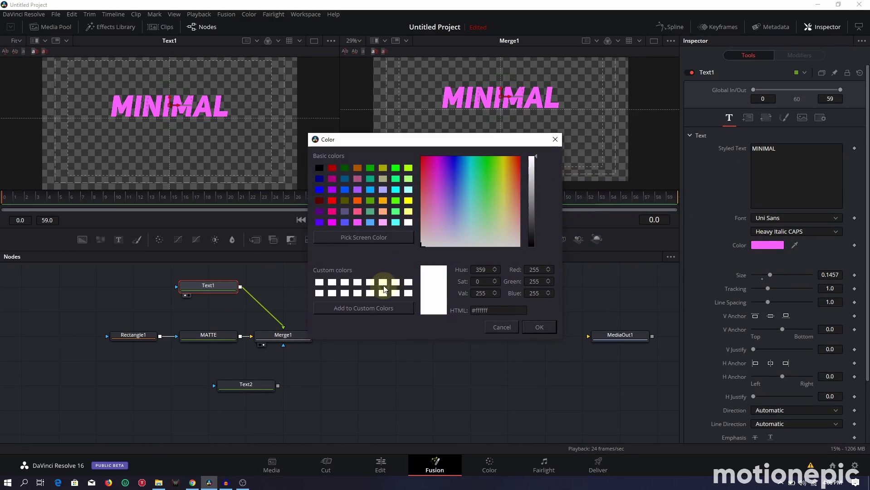
{"action": "left_click", "coordinate": [526, 329]}
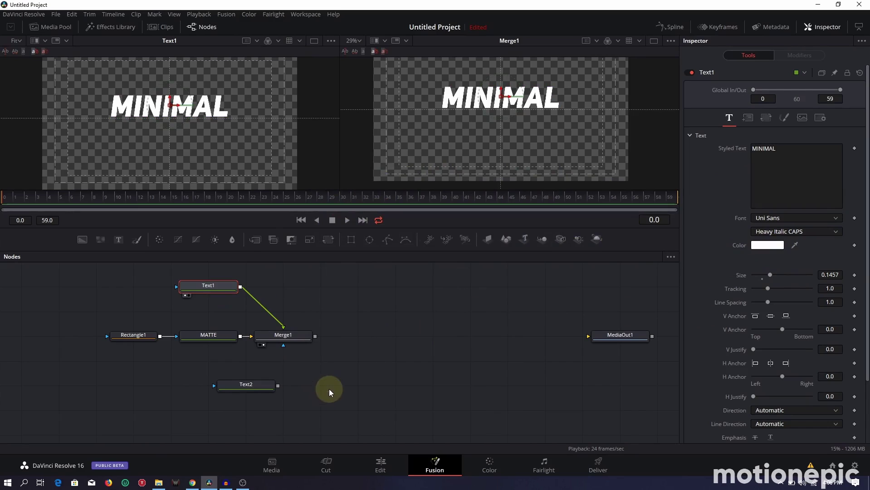
Duplicate Rectangle1, MATTE and Merge1 below Text2 and connect Text2 to the copied merge's foreground input
{"action": "left_click_drag", "start_coordinate": [76, 358], "coordinate": [318, 327]}
{"action": "key", "text": "ctrl+c"}
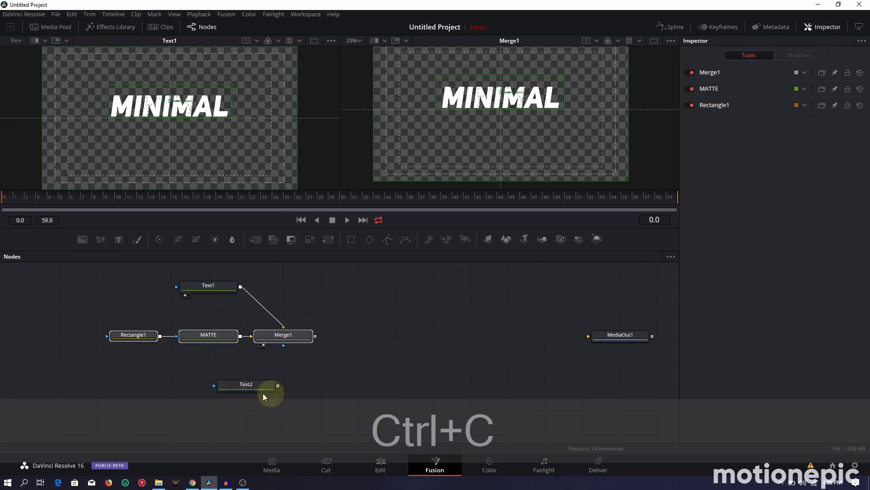
{"action": "key", "text": "ctrl+v"}
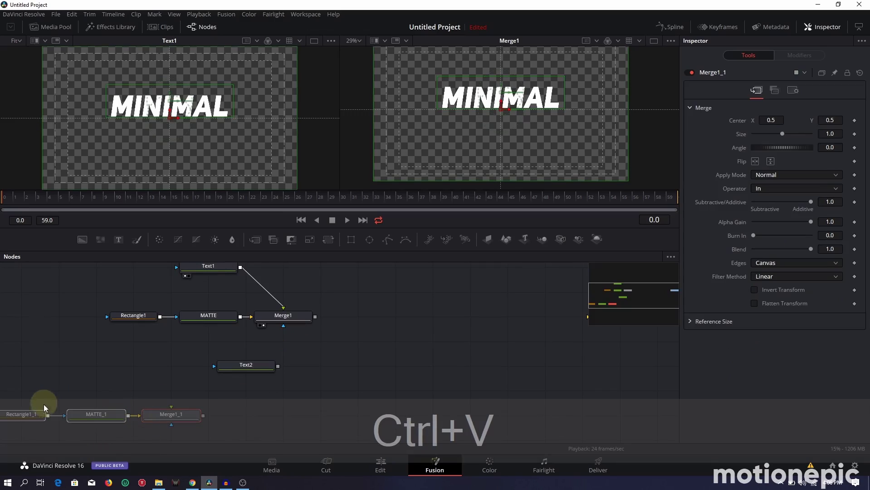
{"action": "left_click_drag", "start_coordinate": [93, 414], "coordinate": [167, 413]}
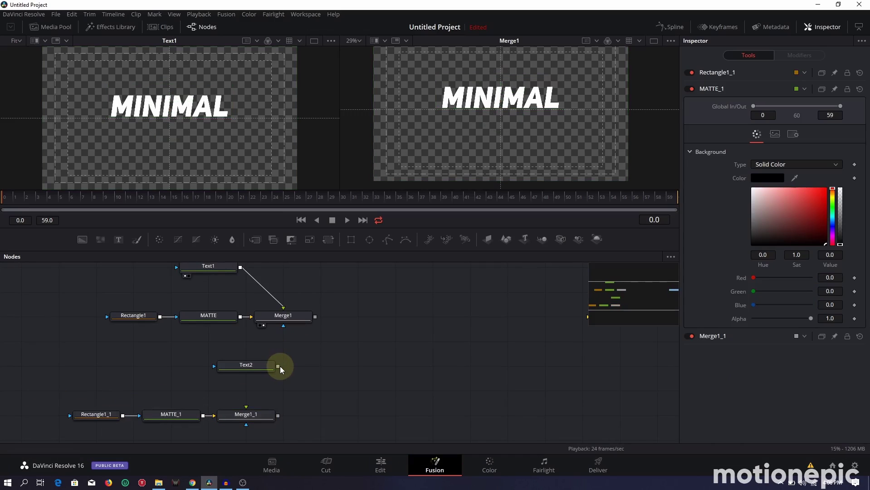
{"action": "left_click_drag", "start_coordinate": [281, 370], "coordinate": [246, 414]}
{"action": "left_click_drag", "start_coordinate": [277, 366], "coordinate": [246, 408]}
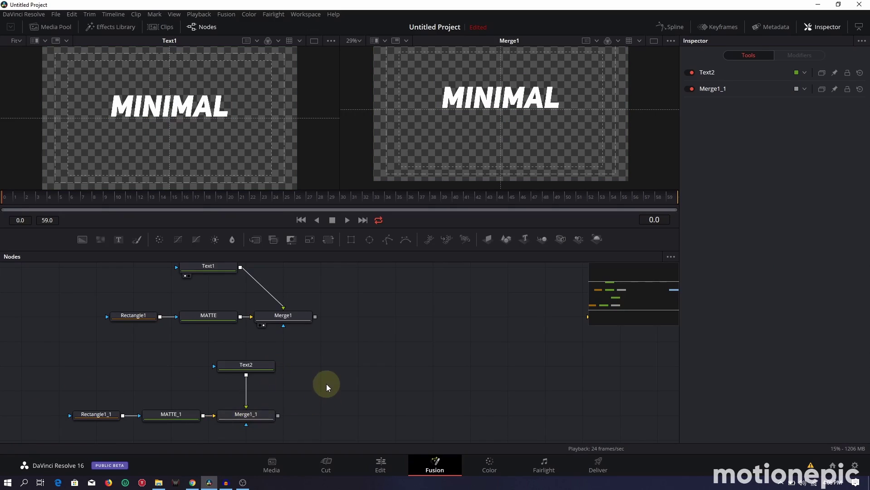
Show Merge1_1 in the second viewer and lower Rectangle1_1 over ANIMATION to a center Y of 0.381
{"action": "left_click", "coordinate": [93, 417]}
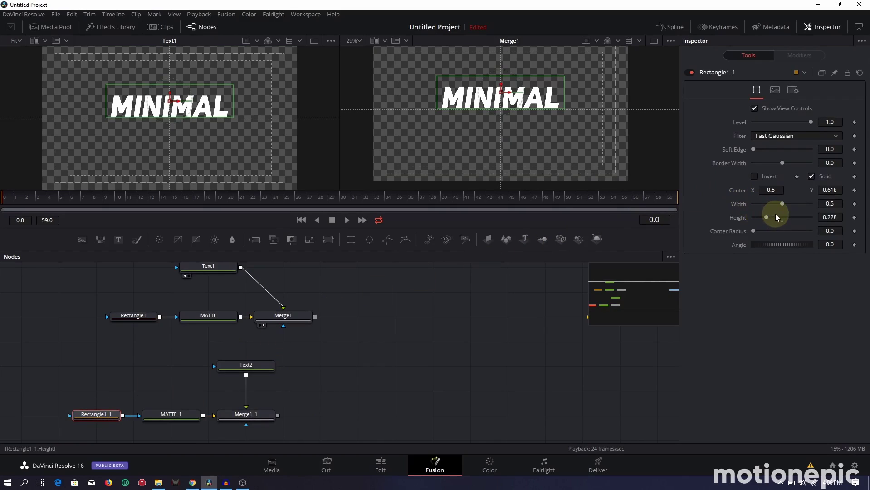
{"action": "left_click", "coordinate": [248, 419]}
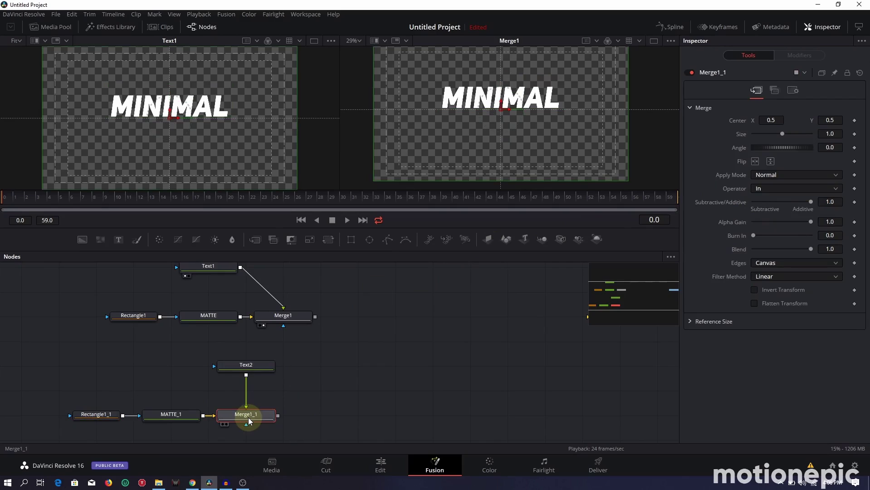
{"action": "key", "text": "2"}
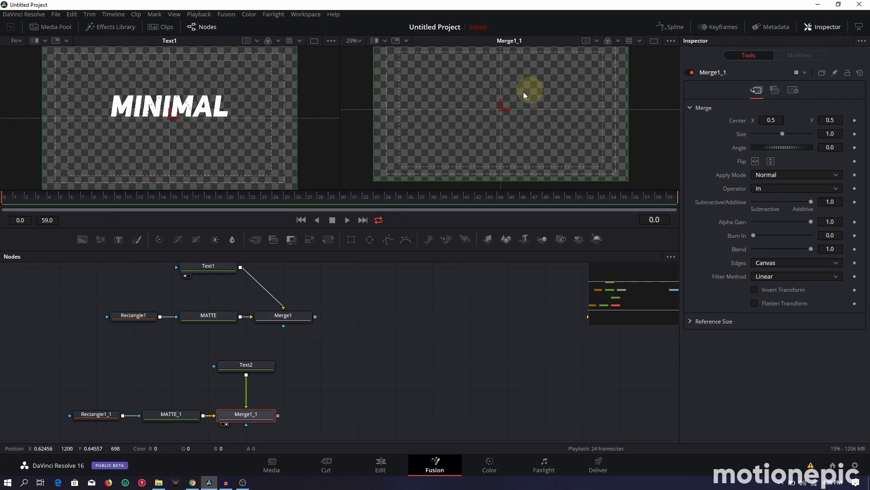
{"action": "left_click", "coordinate": [111, 421]}
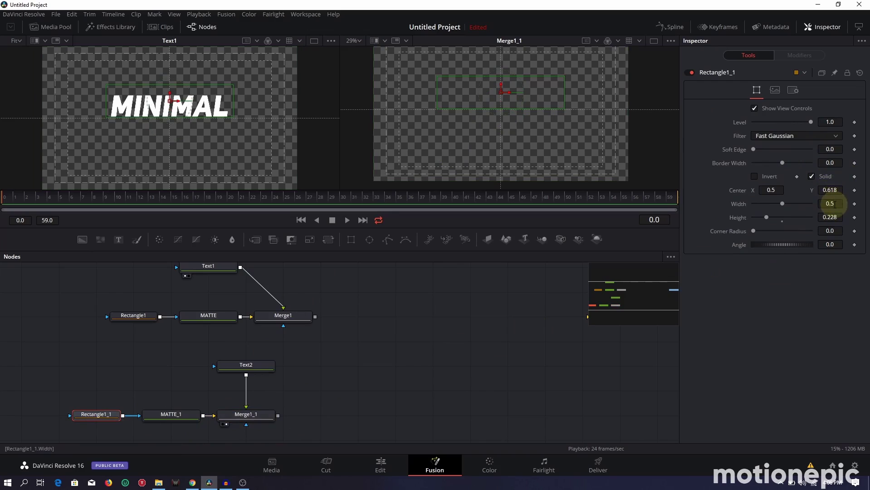
{"action": "left_click_drag", "start_coordinate": [831, 190], "coordinate": [723, 169]}
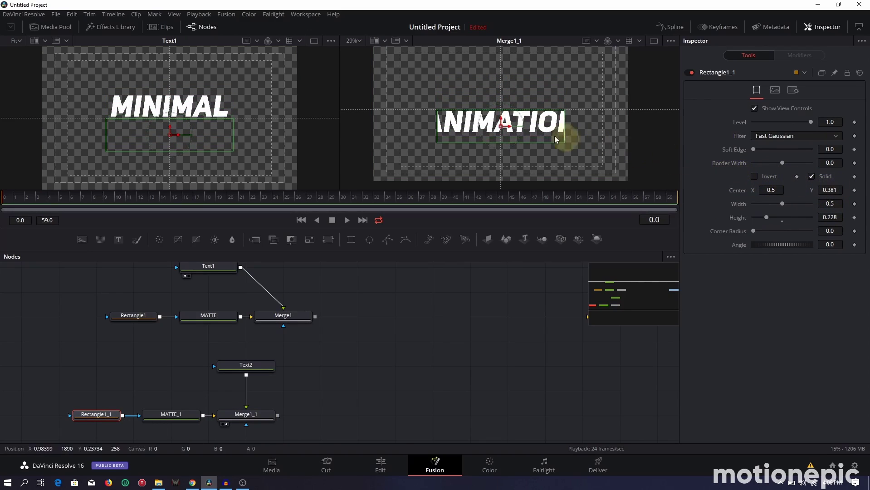
Widen the Rectangle1_1 mask to 0.65 so it covers the whole word ANIMATION
{"action": "scroll", "coordinate": [501, 120], "scroll_direction": "up", "scroll_amount": 1, "text": "ctrl"}
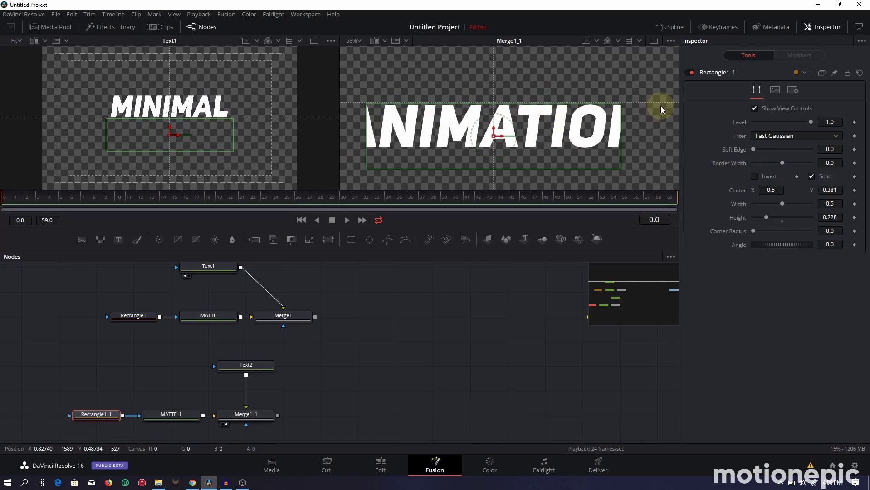
{"action": "key", "text": "ctrl"}
{"action": "scroll", "coordinate": [536, 127], "scroll_direction": "down", "scroll_amount": 2}
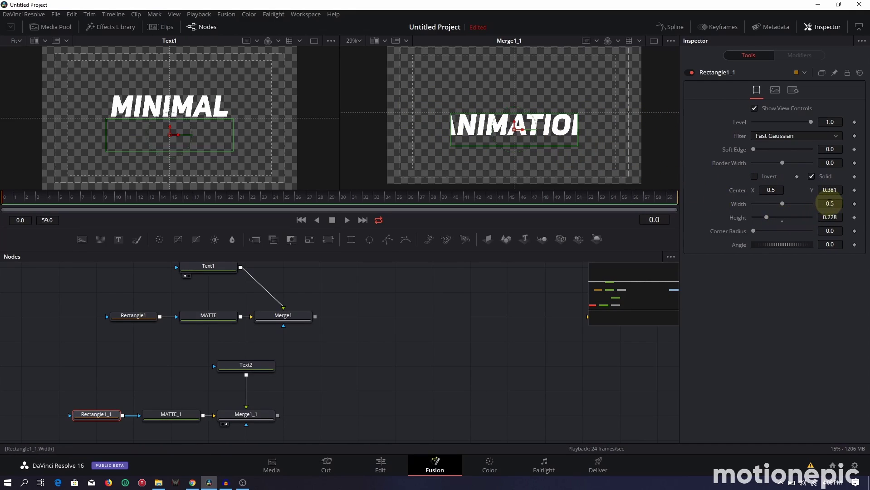
{"action": "left_click_drag", "start_coordinate": [829, 204], "coordinate": [443, 210]}
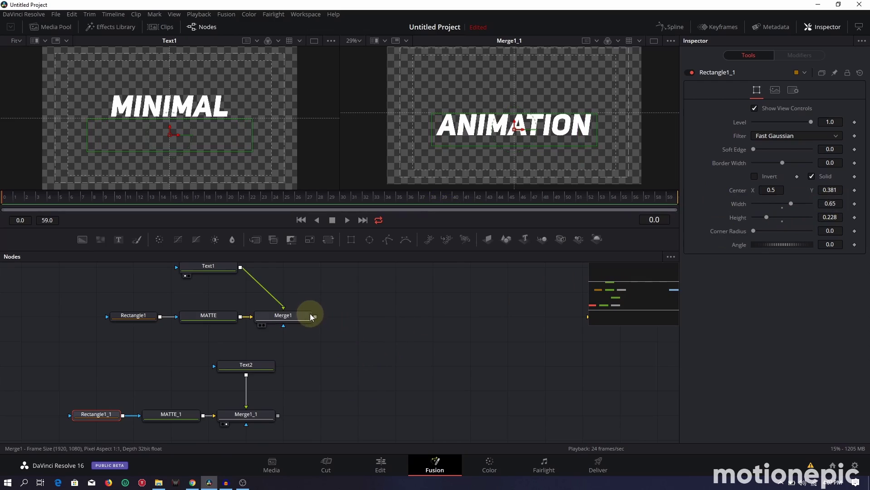
Merge the Merge1 and Merge1_1 outputs in a new Merge2 node and show it in a single viewer
{"action": "left_click_drag", "start_coordinate": [316, 316], "coordinate": [382, 421]}
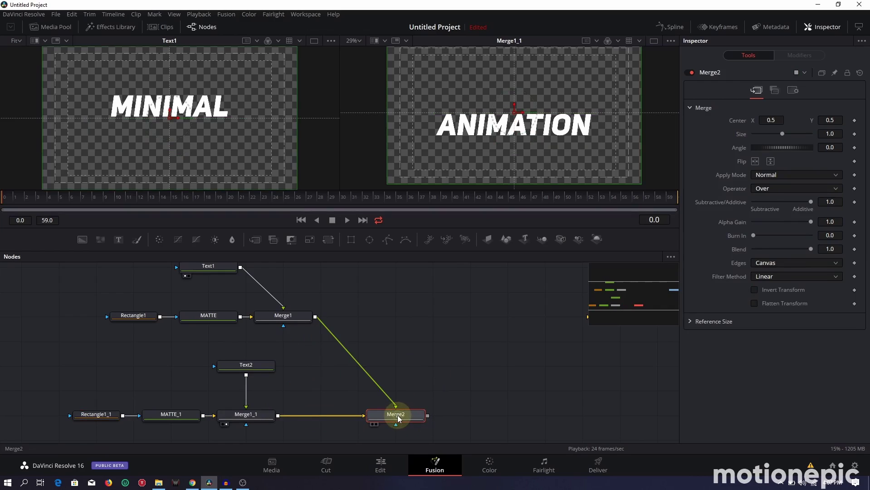
{"action": "key", "text": "2"}
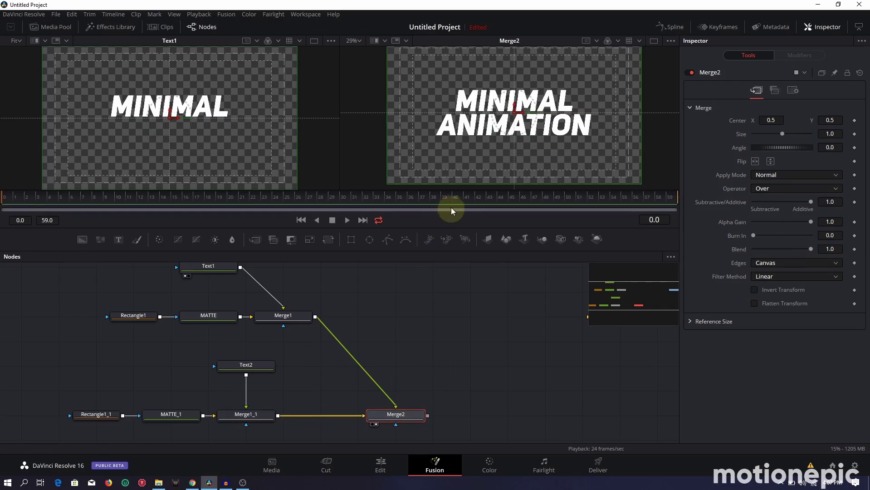
{"action": "left_click", "coordinate": [654, 40]}
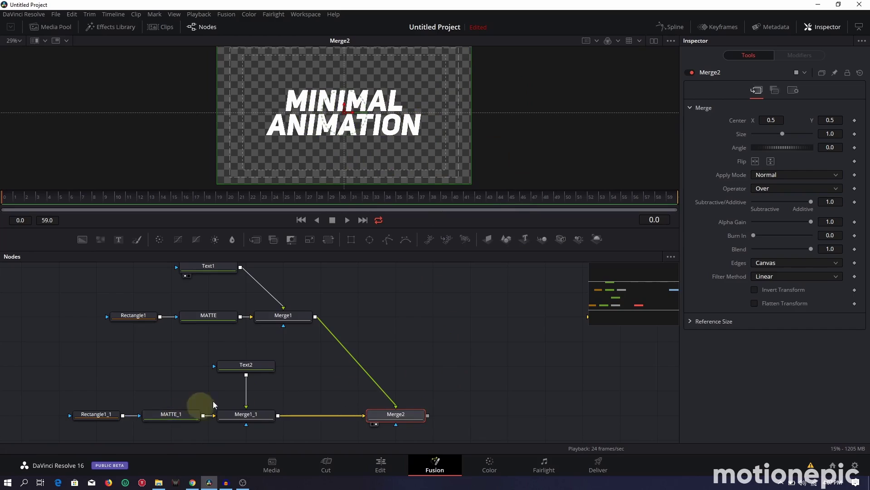
Color the ANIMATION text in Text2 red (#ff4043), undoing and redoing the change to compare it with white
{"action": "left_click", "coordinate": [247, 367]}
{"action": "left_click", "coordinate": [767, 245]}
{"action": "left_click_drag", "start_coordinate": [428, 174], "coordinate": [422, 178]}
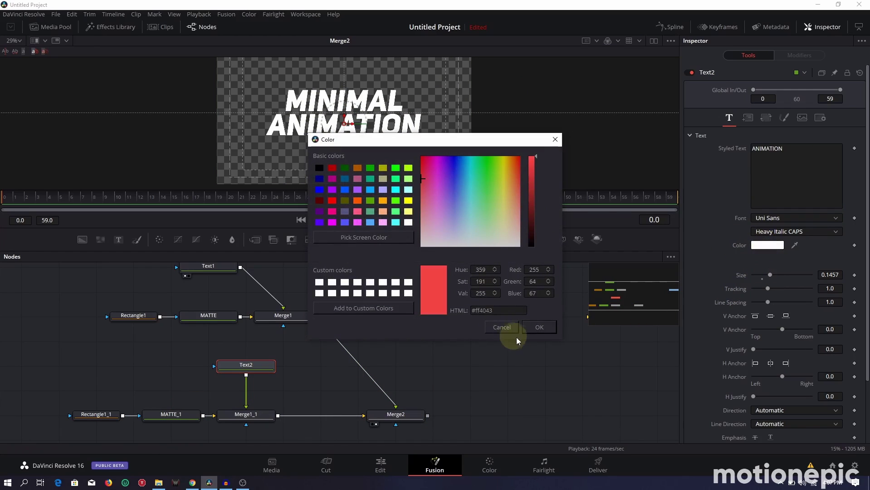
{"action": "left_click", "coordinate": [540, 327]}
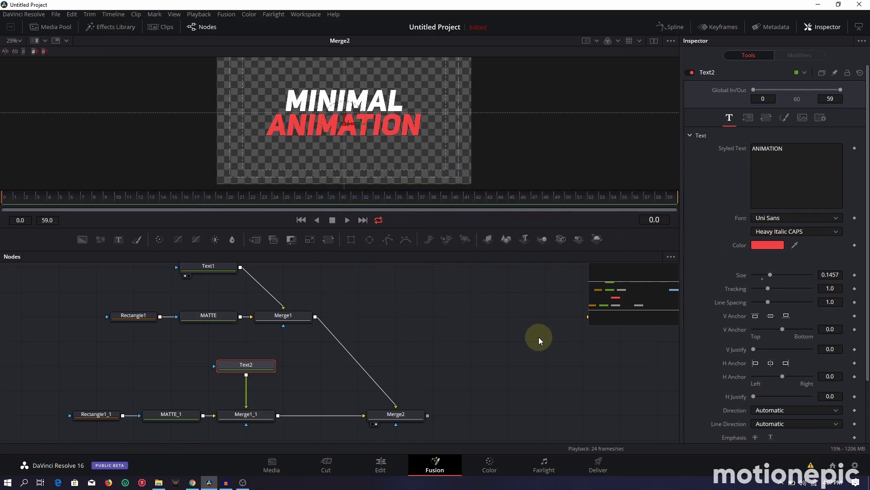
{"action": "key", "text": "ctrl+z"}
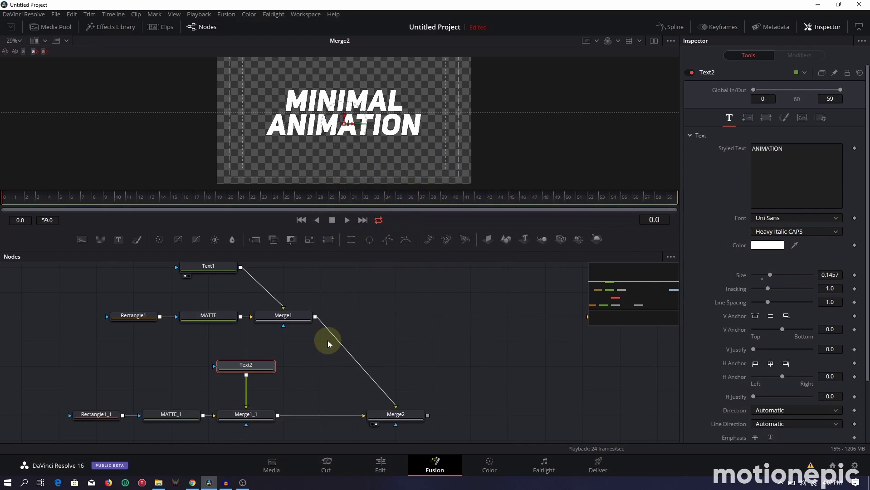
{"action": "key", "text": "ctrl+y"}
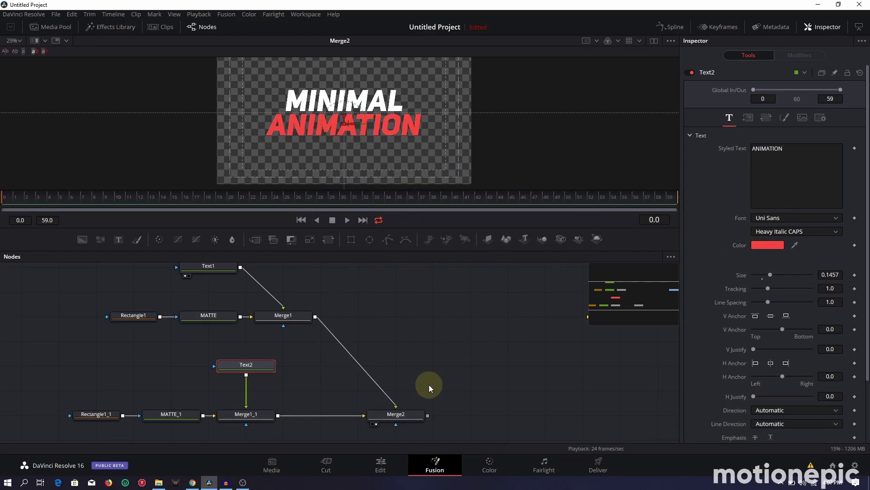
Keyframe Text1's layout center at frame 30, and at frame 0 lower its center Y to 0.386608 to hide MINIMAL
{"action": "scroll", "coordinate": [200, 345], "scroll_direction": "up", "scroll_amount": 2}
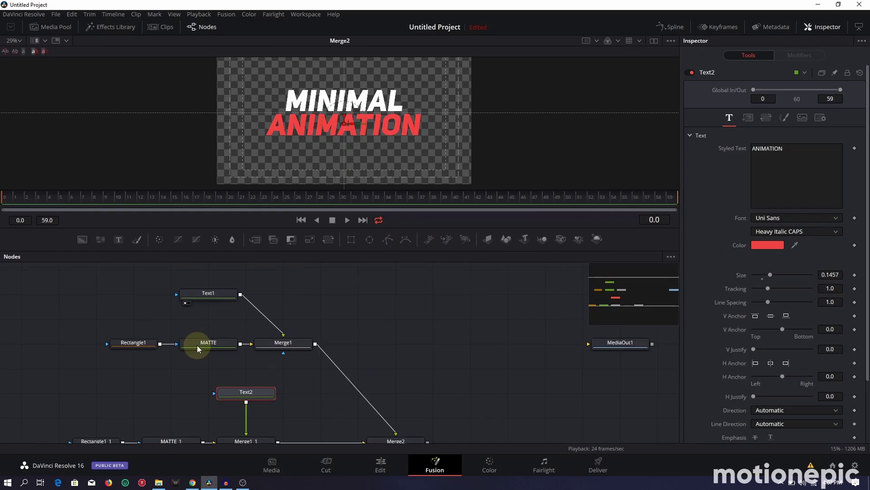
{"action": "left_click", "coordinate": [215, 293]}
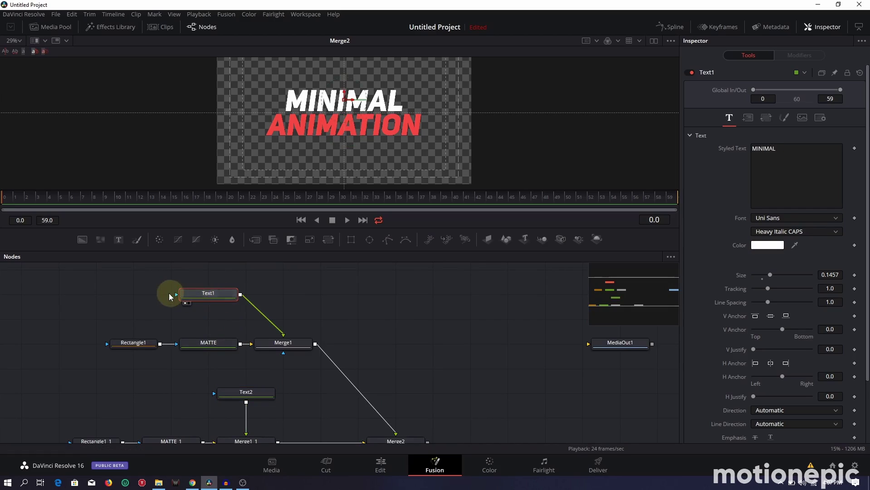
{"action": "left_click", "coordinate": [234, 200]}
{"action": "left_click_drag", "start_coordinate": [234, 200], "coordinate": [342, 200]}
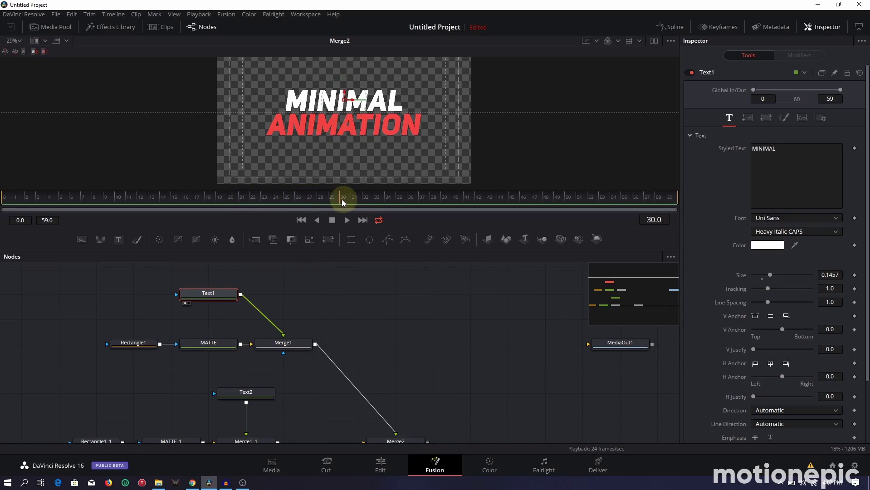
{"action": "left_click", "coordinate": [748, 118]}
{"action": "left_click", "coordinate": [855, 162]}
{"action": "left_click", "coordinate": [2, 197]}
{"action": "left_click_drag", "start_coordinate": [831, 162], "coordinate": [748, 160]}
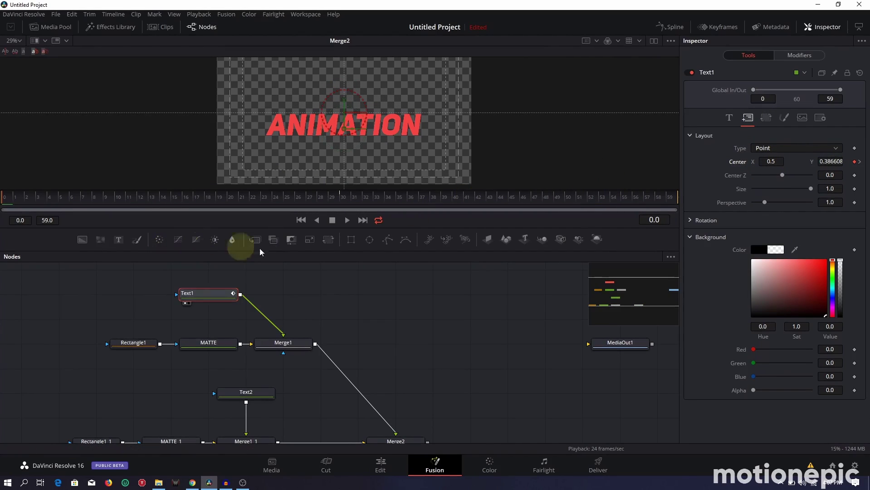
Keyframe Text2's layout center at frame 30, and at frame 0 raise its center Y to 0.613886 to hide ANIMATION
{"action": "scroll", "coordinate": [390, 337], "scroll_direction": "down", "scroll_amount": 3}
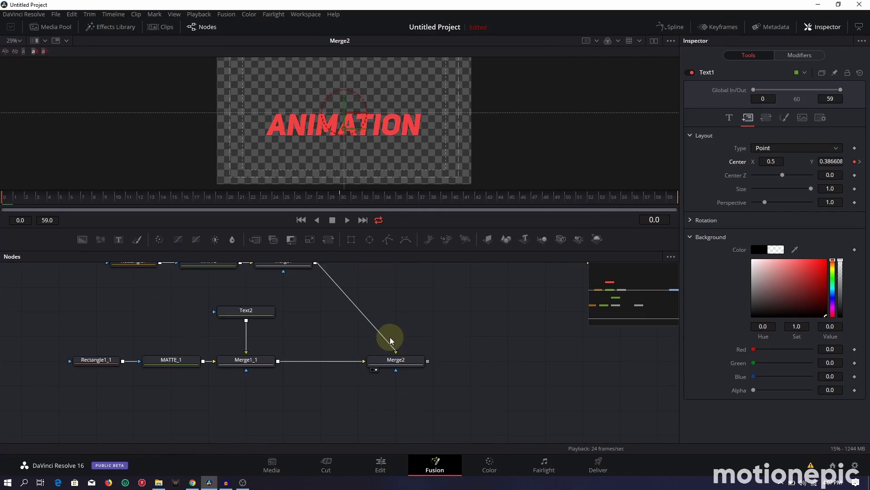
{"action": "left_click", "coordinate": [233, 311]}
{"action": "left_click_drag", "start_coordinate": [253, 196], "coordinate": [342, 200]}
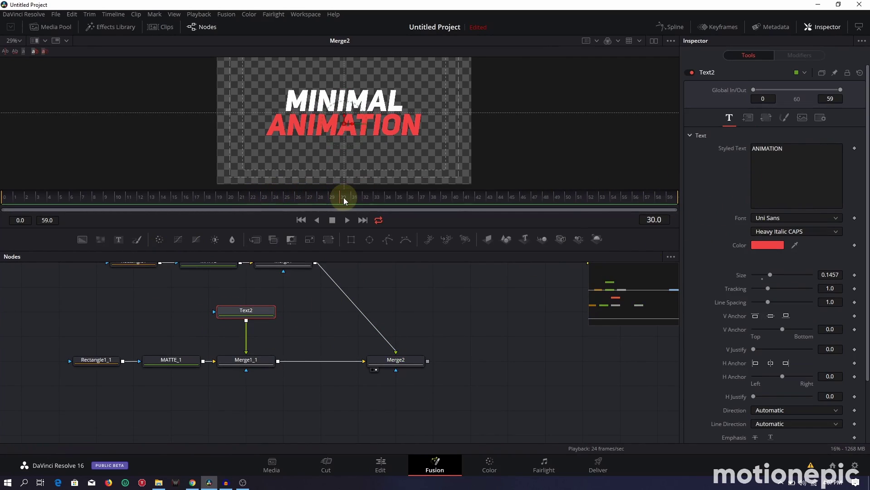
{"action": "left_click", "coordinate": [747, 119]}
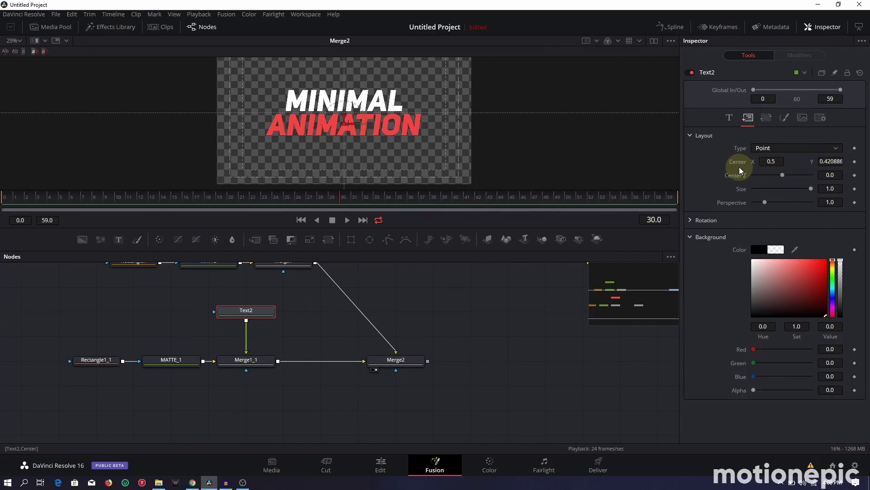
{"action": "left_click", "coordinate": [855, 161]}
{"action": "left_click_drag", "start_coordinate": [336, 198], "coordinate": [6, 195]}
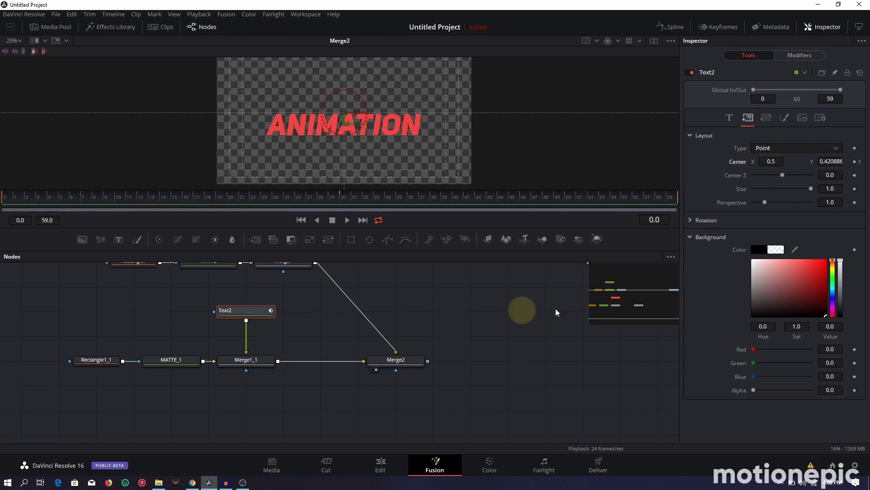
{"action": "left_click_drag", "start_coordinate": [826, 162], "coordinate": [869, 162]}
{"action": "left_click_drag", "start_coordinate": [468, 160], "coordinate": [496, 164]}
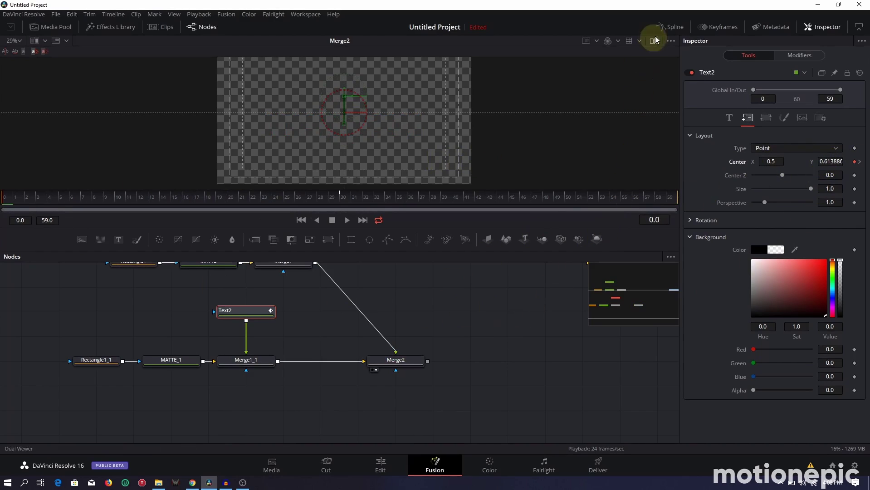
Open the spline editor and play the reveal animation from frame 0, returning to the first frame
{"action": "left_click", "coordinate": [669, 27]}
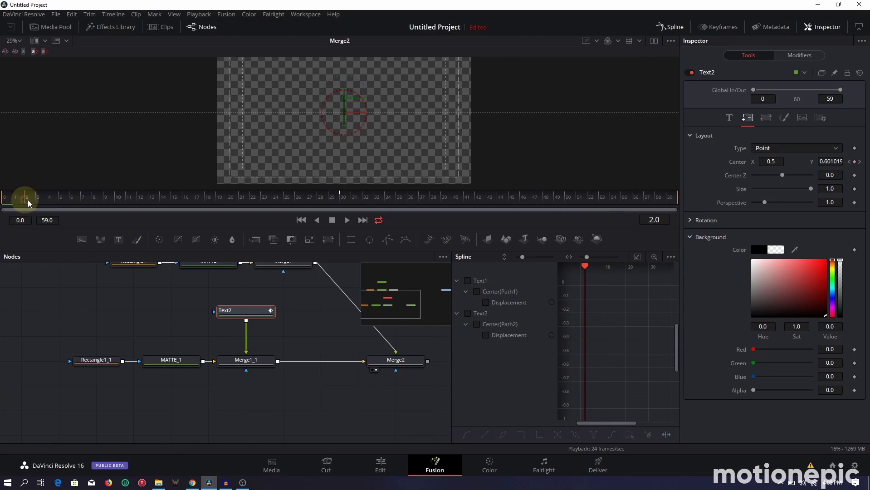
{"action": "left_click_drag", "start_coordinate": [33, 197], "coordinate": [4, 196]}
{"action": "left_click", "coordinate": [348, 220]}
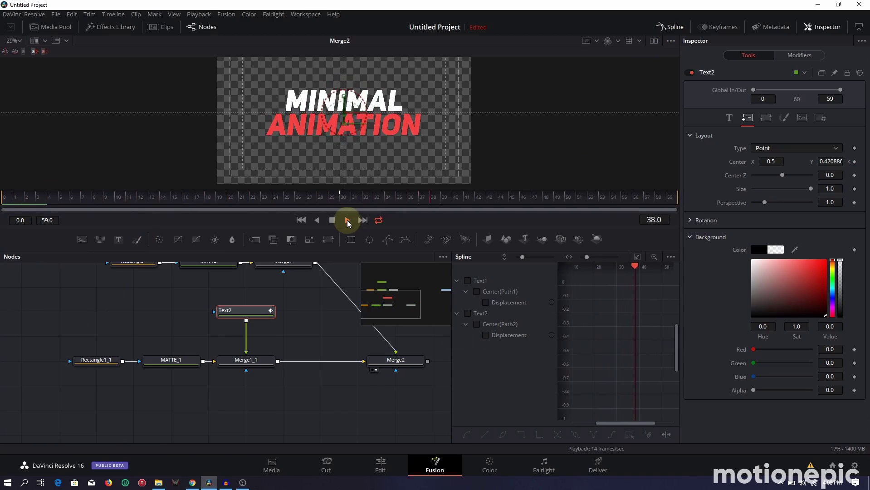
{"action": "left_click", "coordinate": [333, 220]}
{"action": "left_click_drag", "start_coordinate": [33, 202], "coordinate": [4, 198]}
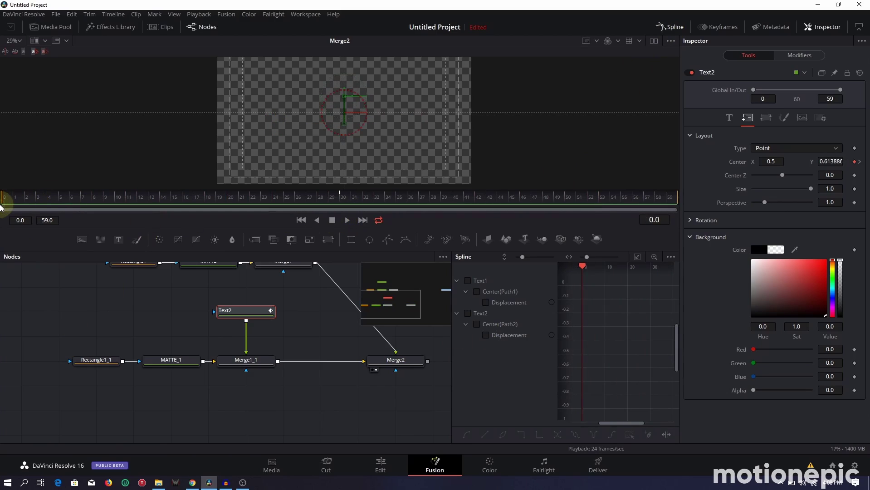
Smooth Text1's displacement curve in the widened spline editor and stretch the frame 30 keyframe's handle back to frame 0
{"action": "left_click", "coordinate": [671, 26]}
{"action": "left_click", "coordinate": [671, 26]}
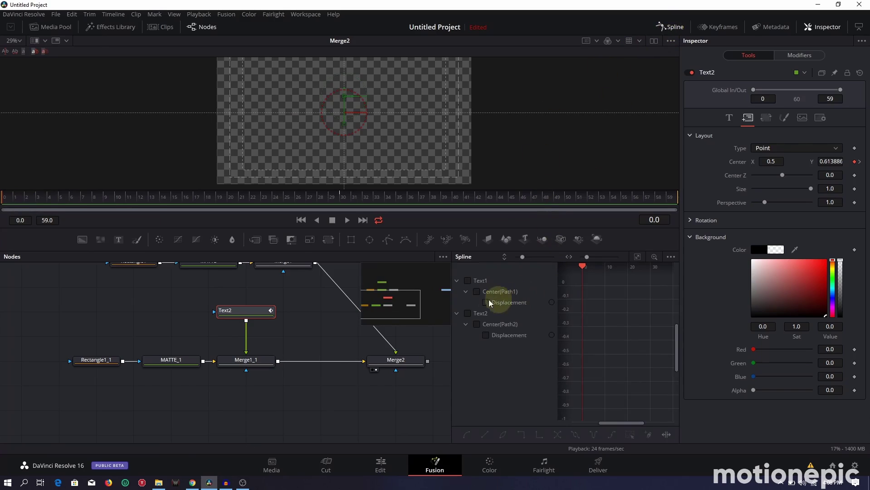
{"action": "left_click_drag", "start_coordinate": [453, 304], "coordinate": [362, 304]}
{"action": "left_click", "coordinate": [377, 281]}
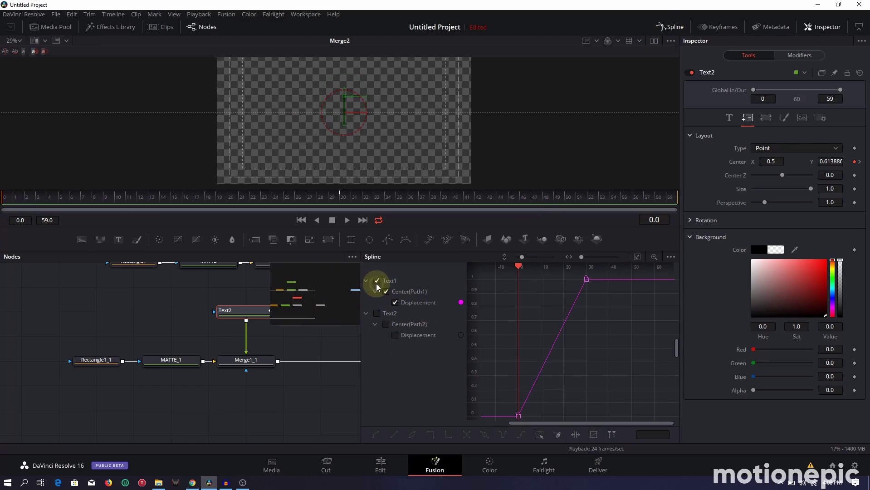
{"action": "left_click", "coordinate": [637, 257]}
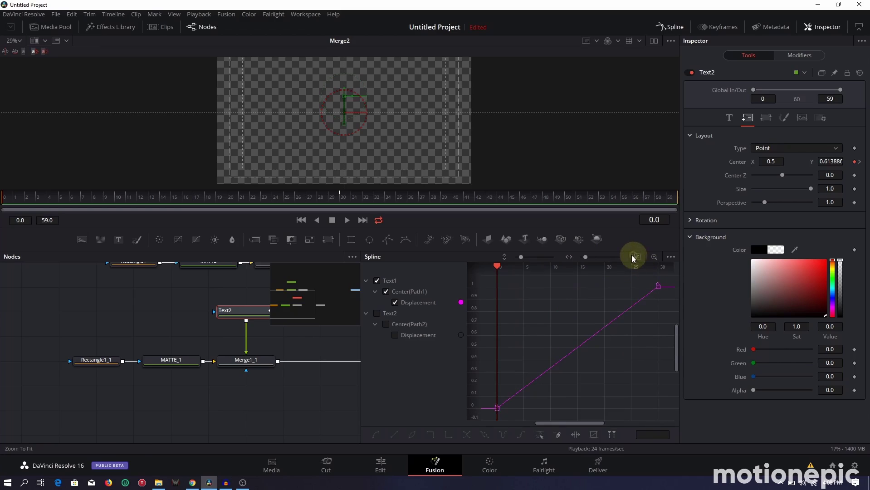
{"action": "left_click", "coordinate": [539, 435]}
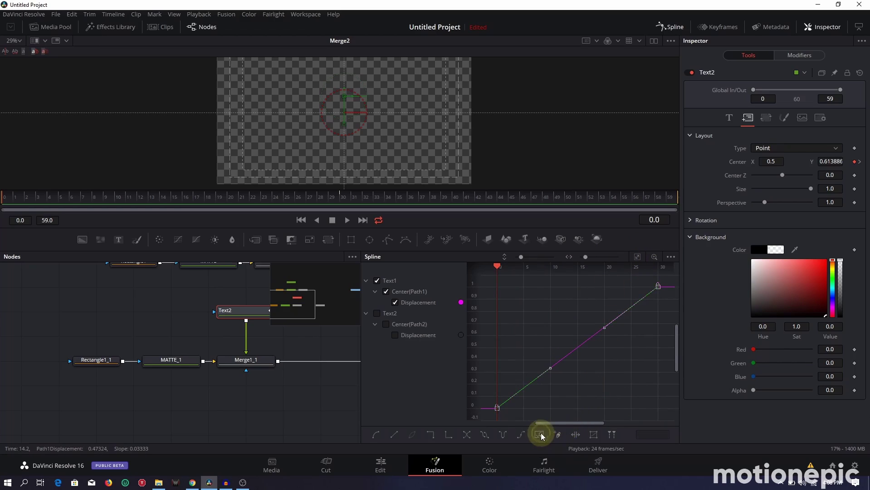
{"action": "left_click", "coordinate": [376, 434]}
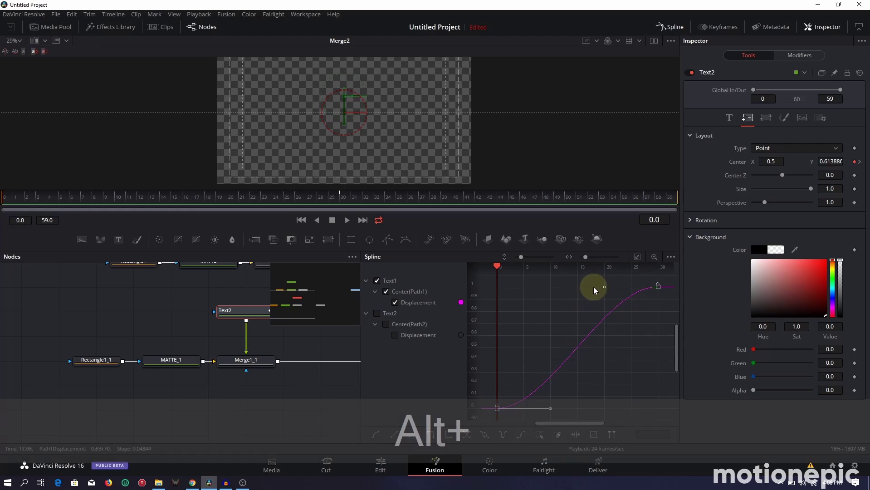
{"action": "left_click_drag", "start_coordinate": [601, 291], "coordinate": [493, 295]}
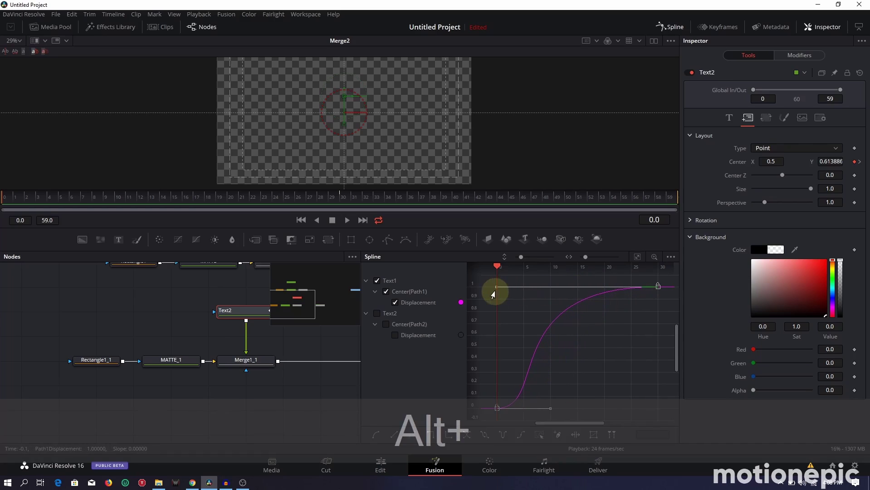
Smooth Text2's displacement curve, stretch its frame 30 keyframe's handle back to frame 0, and close the spline editor
{"action": "left_click", "coordinate": [377, 280]}
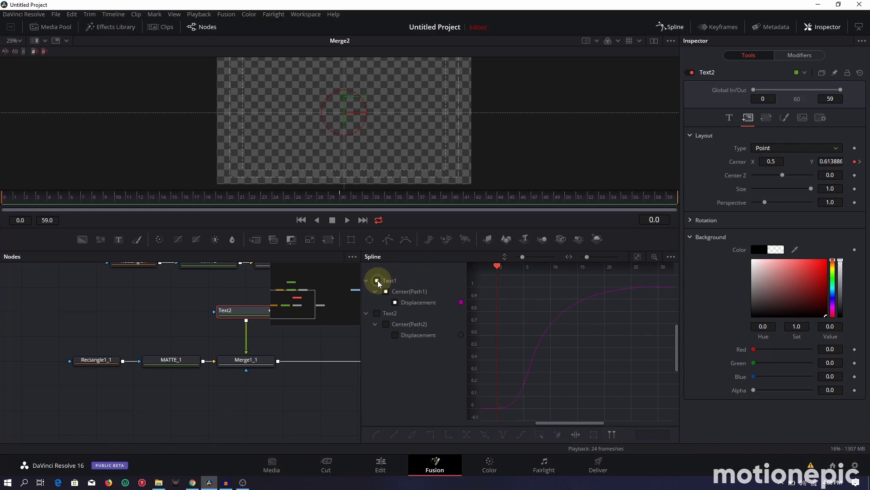
{"action": "left_click", "coordinate": [377, 313]}
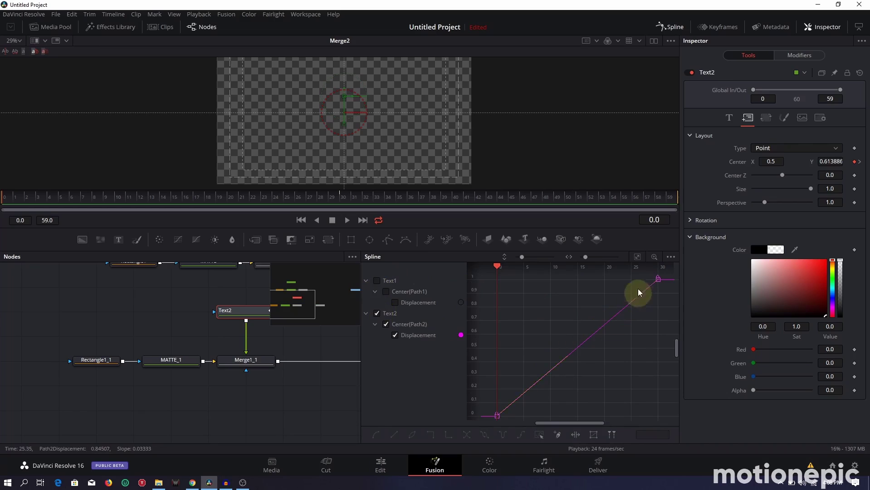
{"action": "left_click", "coordinate": [638, 256]}
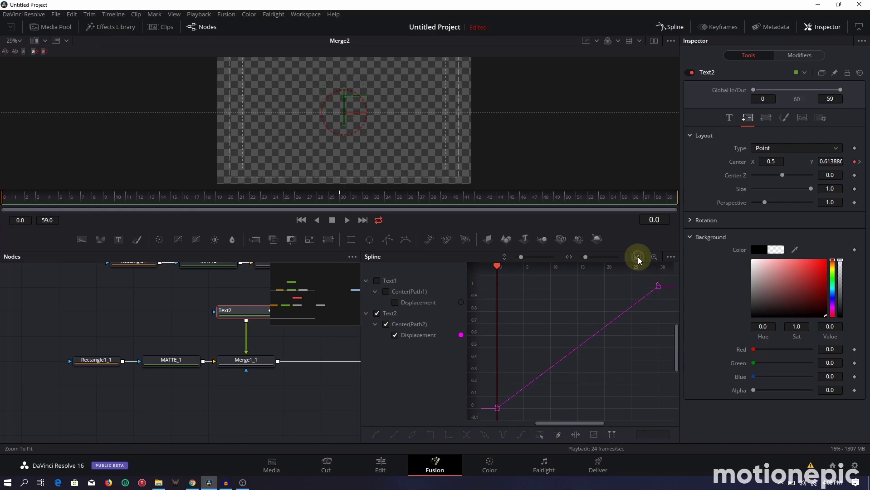
{"action": "left_click", "coordinate": [540, 435]}
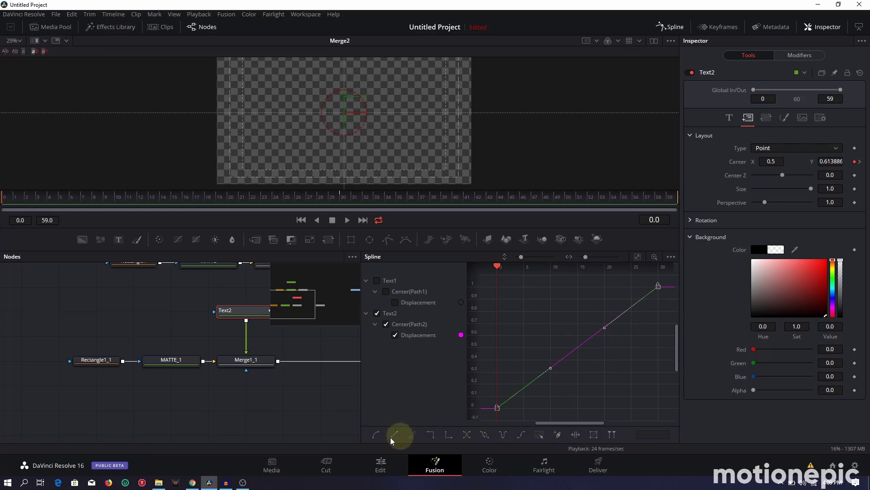
{"action": "left_click", "coordinate": [376, 434]}
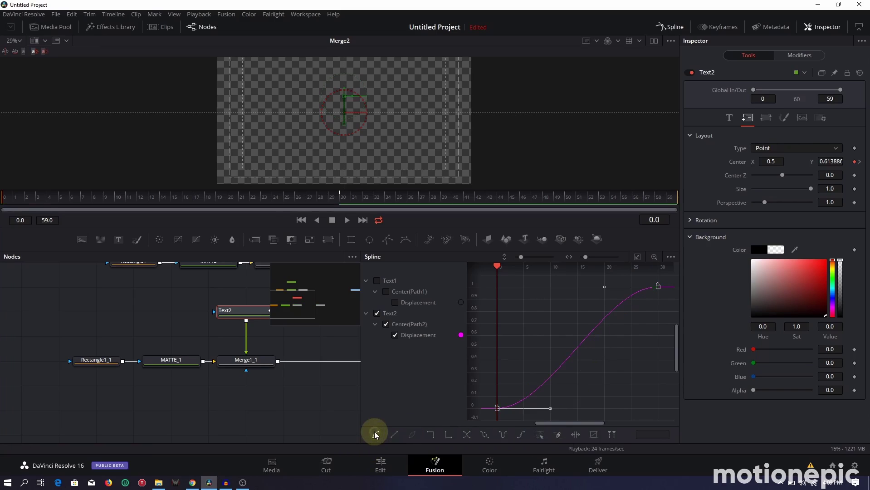
{"action": "left_click_drag", "start_coordinate": [604, 290], "coordinate": [497, 292]}
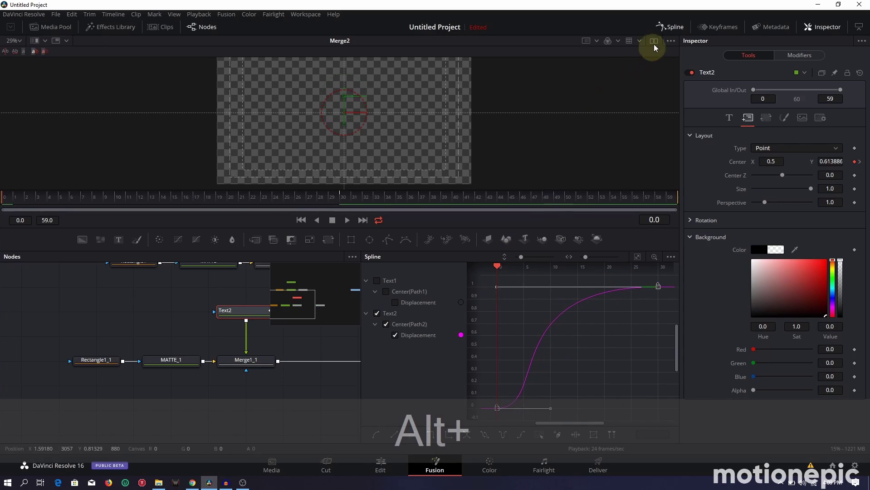
{"action": "left_click", "coordinate": [671, 27]}
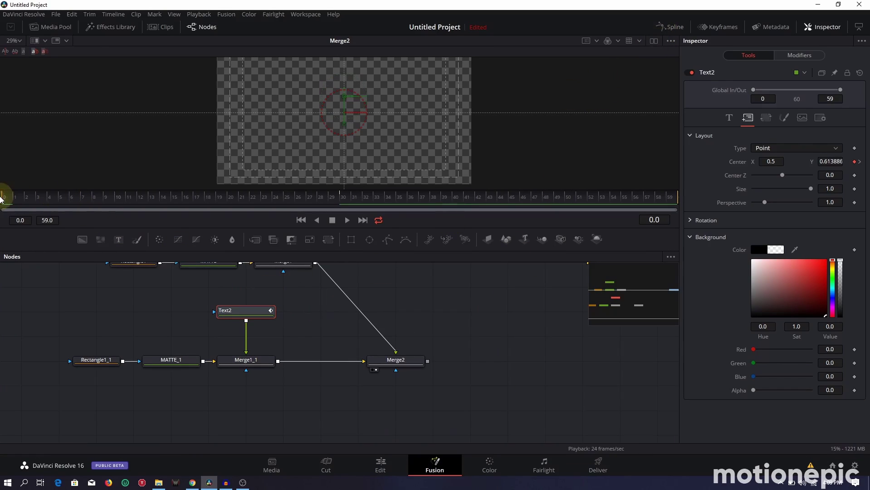
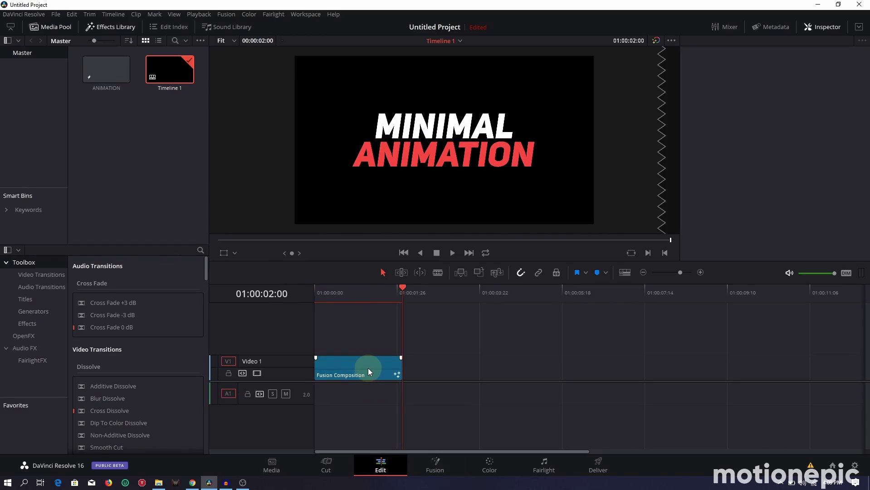
Move the edit timeline's playhead to 01:00:00:29 and convert the Fusion Composition clip on Video 1 into a compound clip
{"action": "left_click_drag", "start_coordinate": [341, 296], "coordinate": [357, 296]}
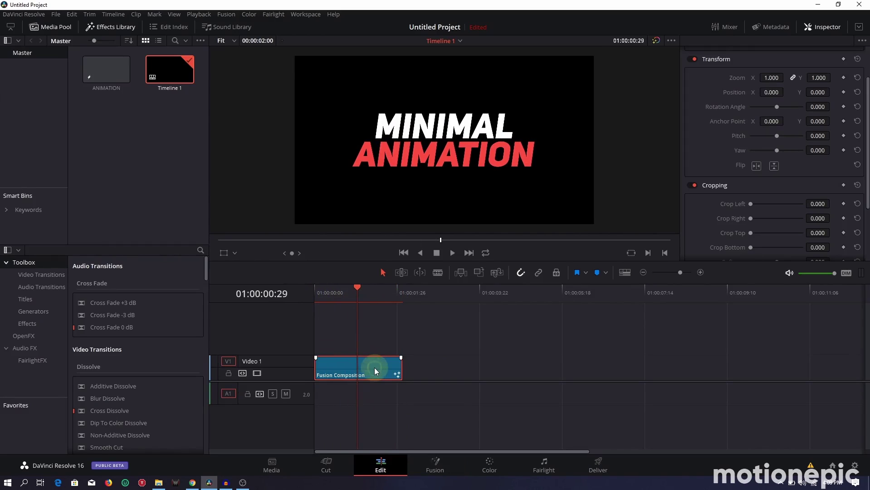
{"action": "right_click", "coordinate": [376, 369]}
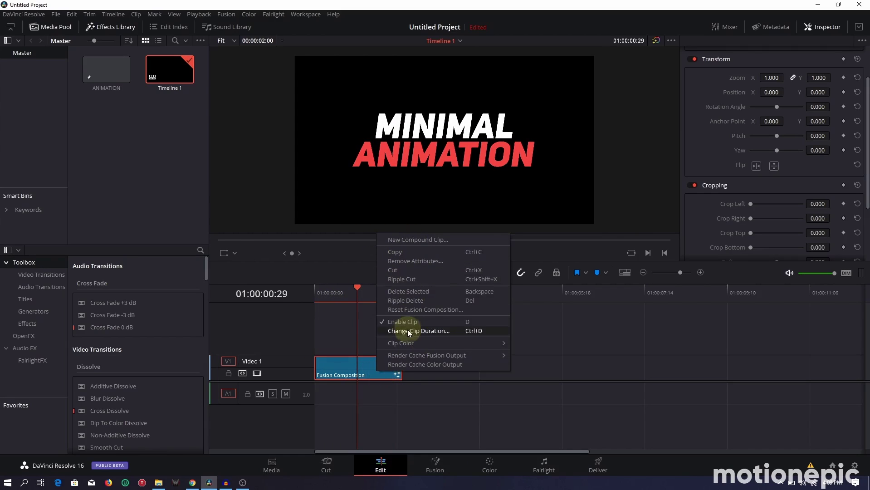
{"action": "left_click", "coordinate": [408, 243]}
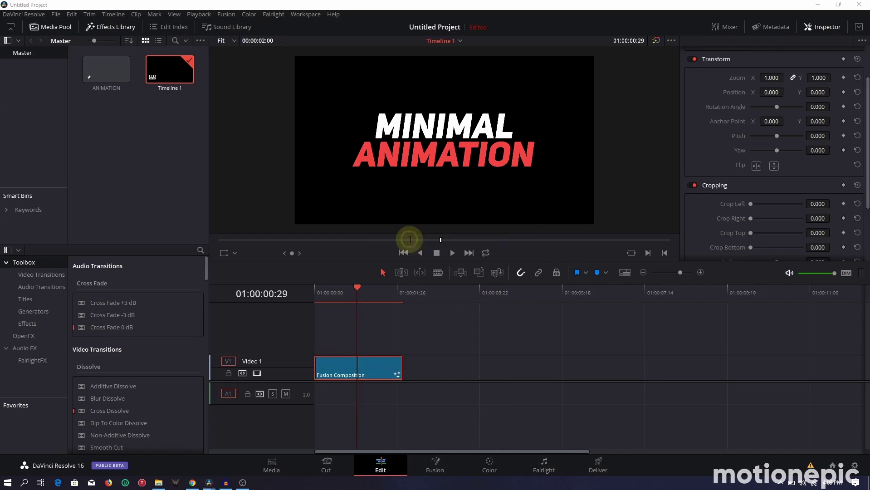
{"action": "left_click", "coordinate": [484, 264]}
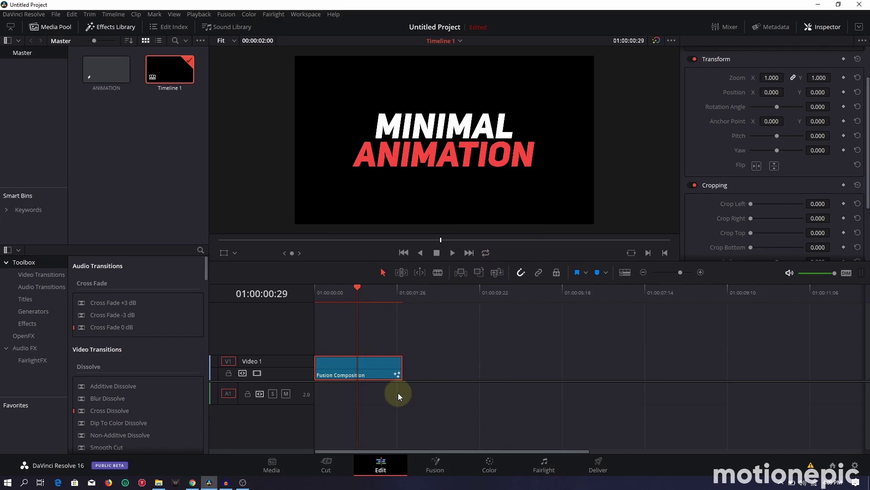
{"action": "left_click", "coordinate": [370, 368]}
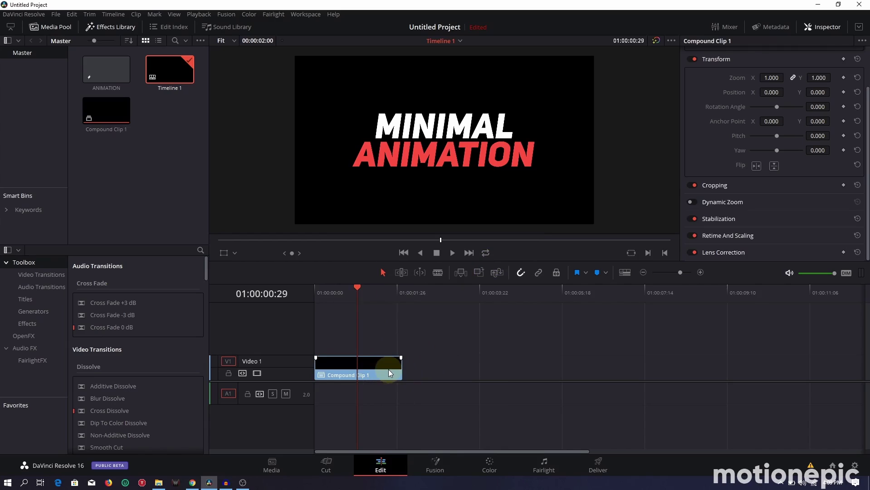
Duplicate Compound Clip 1 on Video 1, placing the copy directly after the original
{"action": "right_click", "coordinate": [373, 366]}
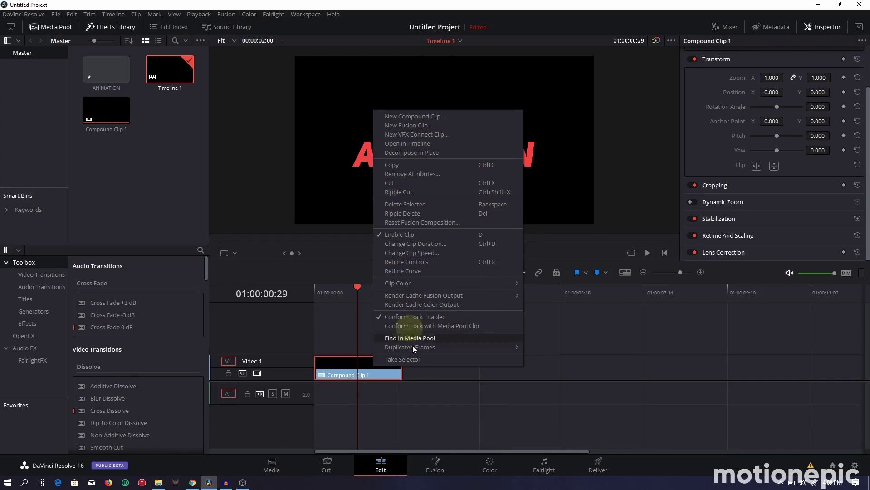
{"action": "left_click", "coordinate": [368, 372]}
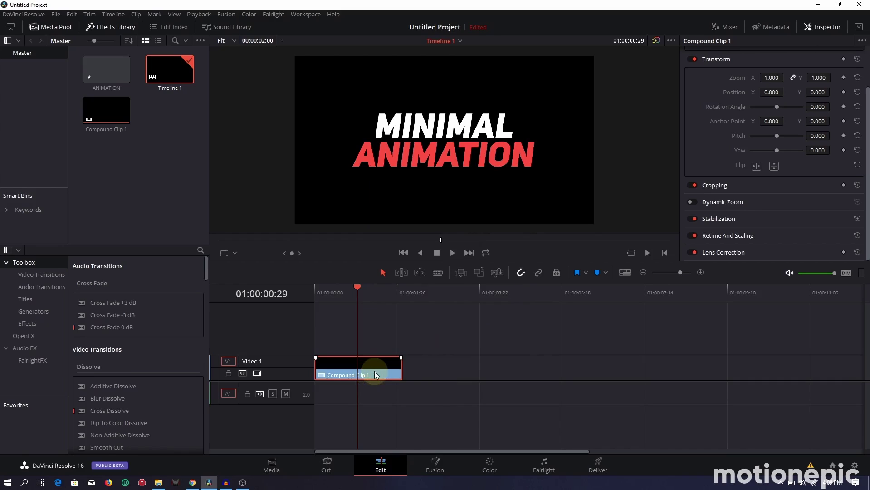
{"action": "left_click_drag", "start_coordinate": [375, 371], "coordinate": [427, 372]}
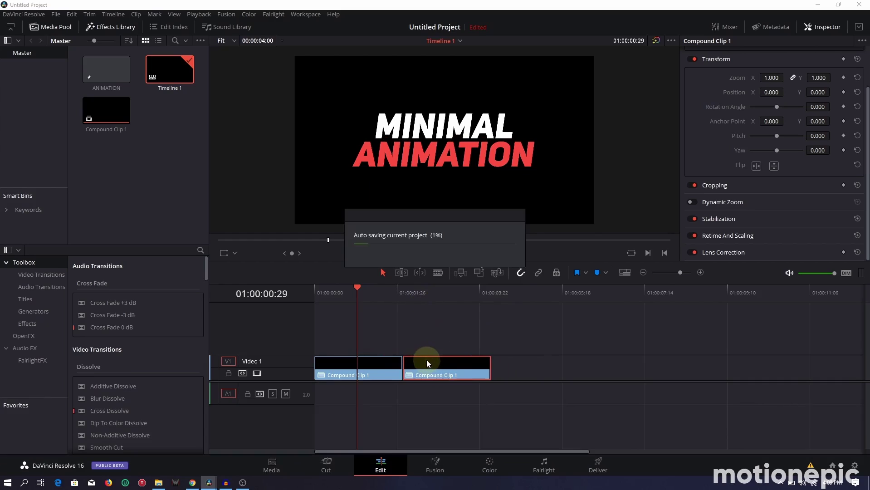
Reverse the speed of the second Compound Clip 1 and preview the sequence from its start through 01:00:03:02
{"action": "left_click", "coordinate": [419, 295]}
{"action": "right_click", "coordinate": [429, 368]}
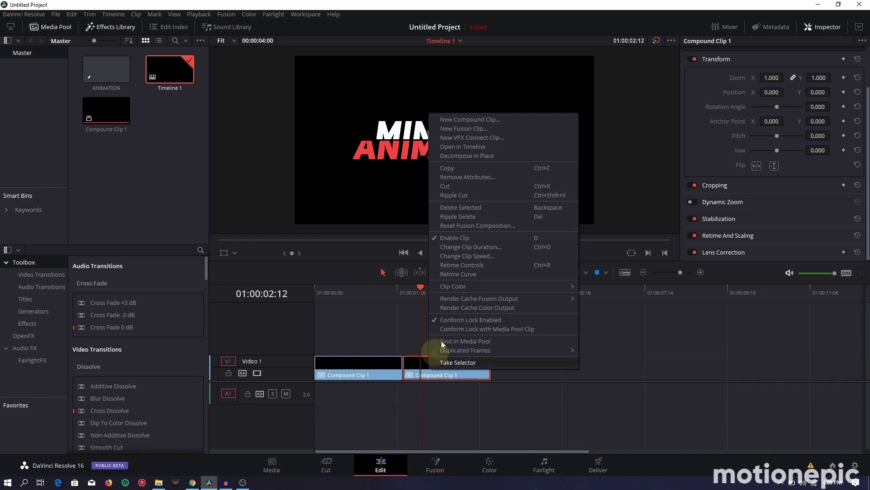
{"action": "left_click", "coordinate": [471, 255]}
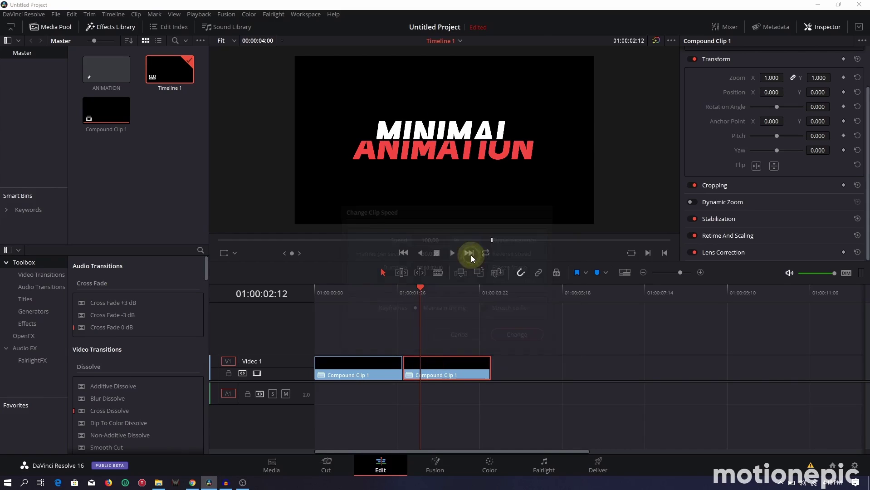
{"action": "left_click", "coordinate": [486, 255]}
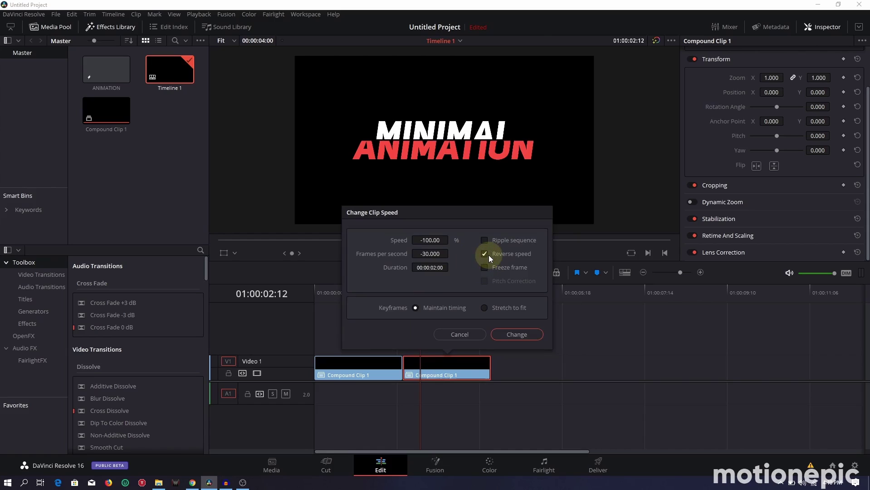
{"action": "left_click", "coordinate": [511, 332]}
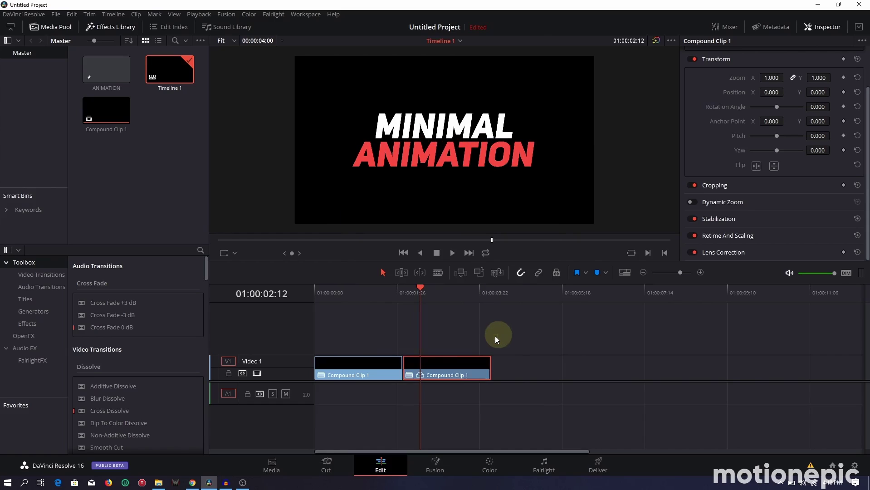
{"action": "left_click", "coordinate": [319, 293]}
{"action": "key", "text": "space"}
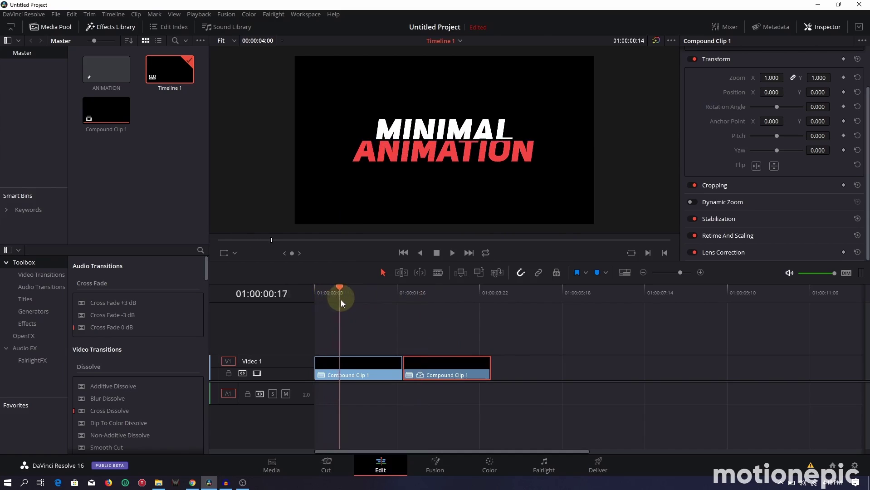
{"action": "left_click_drag", "start_coordinate": [387, 308], "coordinate": [451, 325]}
Combine both Compound Clip 1 clips on Video 1 into a single new compound clip with the default name
{"action": "left_click_drag", "start_coordinate": [518, 341], "coordinate": [325, 379]}
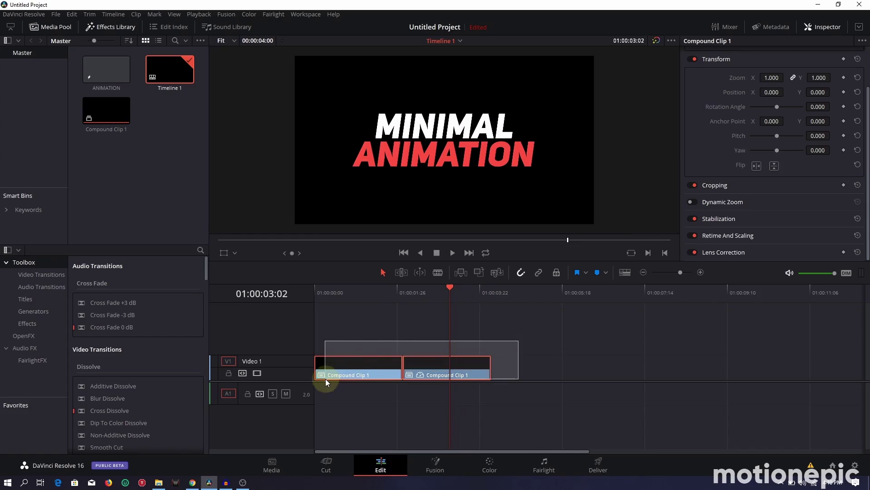
{"action": "right_click", "coordinate": [352, 369]}
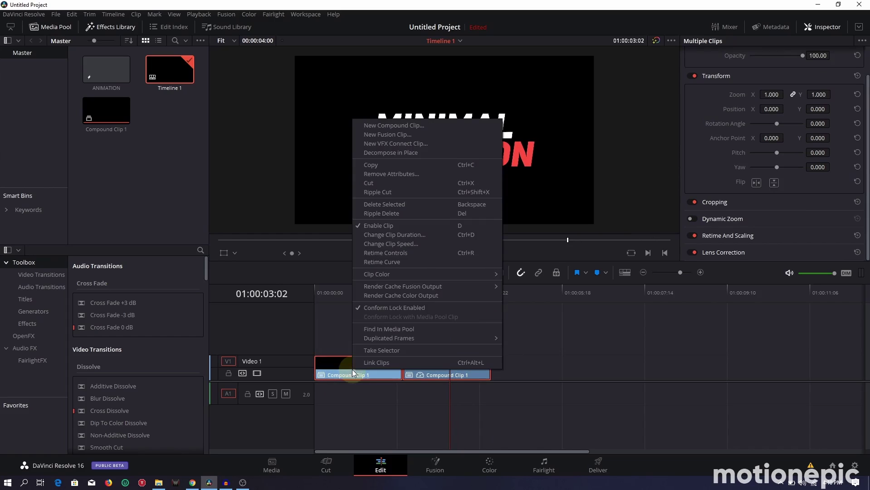
{"action": "left_click", "coordinate": [385, 128]}
{"action": "left_click", "coordinate": [493, 264]}
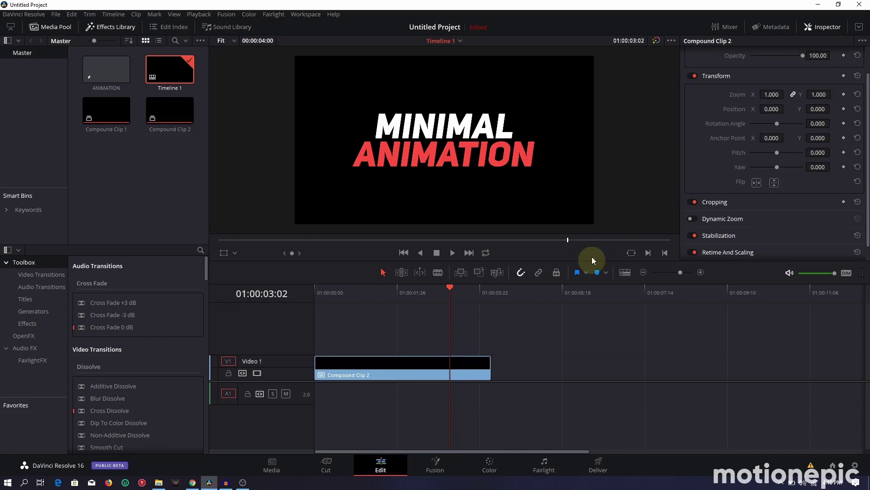
Scale Compound Clip 2 down to a linked zoom of 0.410 and shift its X position to -382
{"action": "mouse_move", "coordinate": [772, 94]}
{"action": "left_mouse_down"}
{"action": "mouse_move", "coordinate": [757, 93]}
{"action": "mouse_move", "coordinate": [815, 92]}
{"action": "mouse_move", "coordinate": [739, 91]}
{"action": "mouse_move", "coordinate": [763, 109]}
{"action": "mouse_move", "coordinate": [606, 116]}
{"action": "mouse_move", "coordinate": [760, 103]}
{"action": "left_mouse_up"}
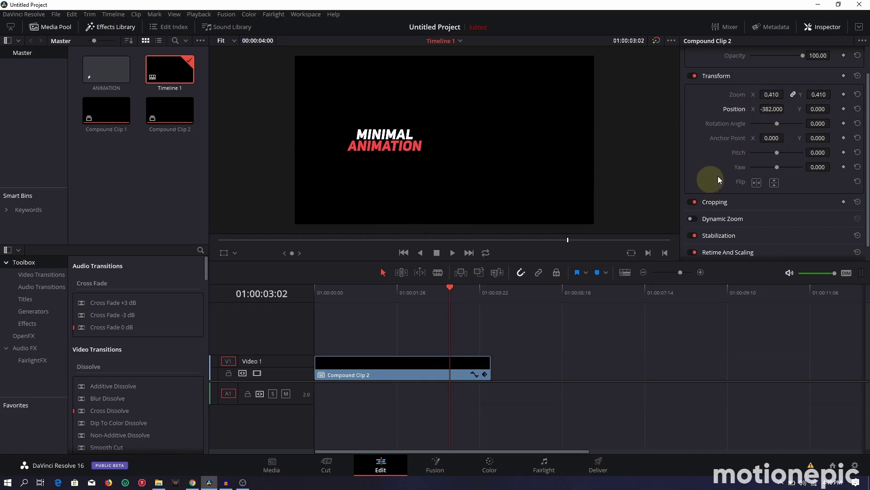